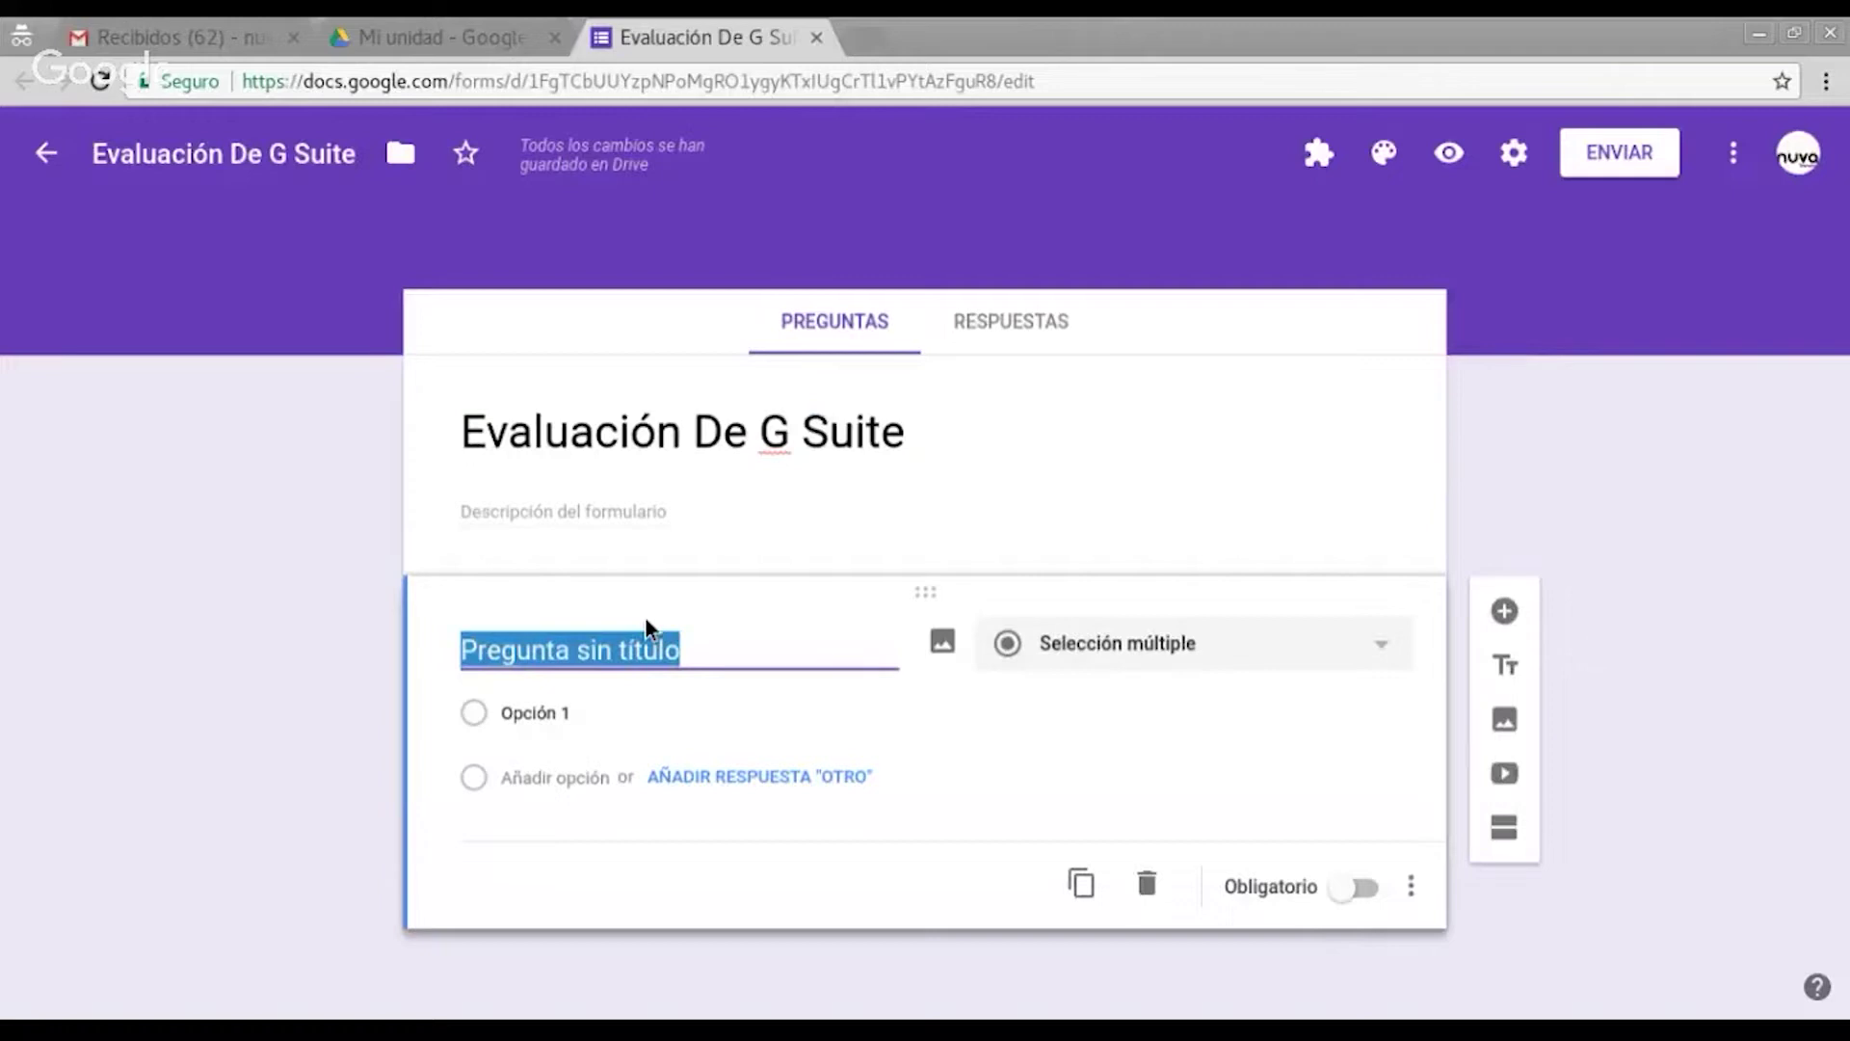
- Title the untitled question "Cuantas Mb puedo adjuntar en un correo de Gmail?"
{"action": "type", "text": "Cu"}
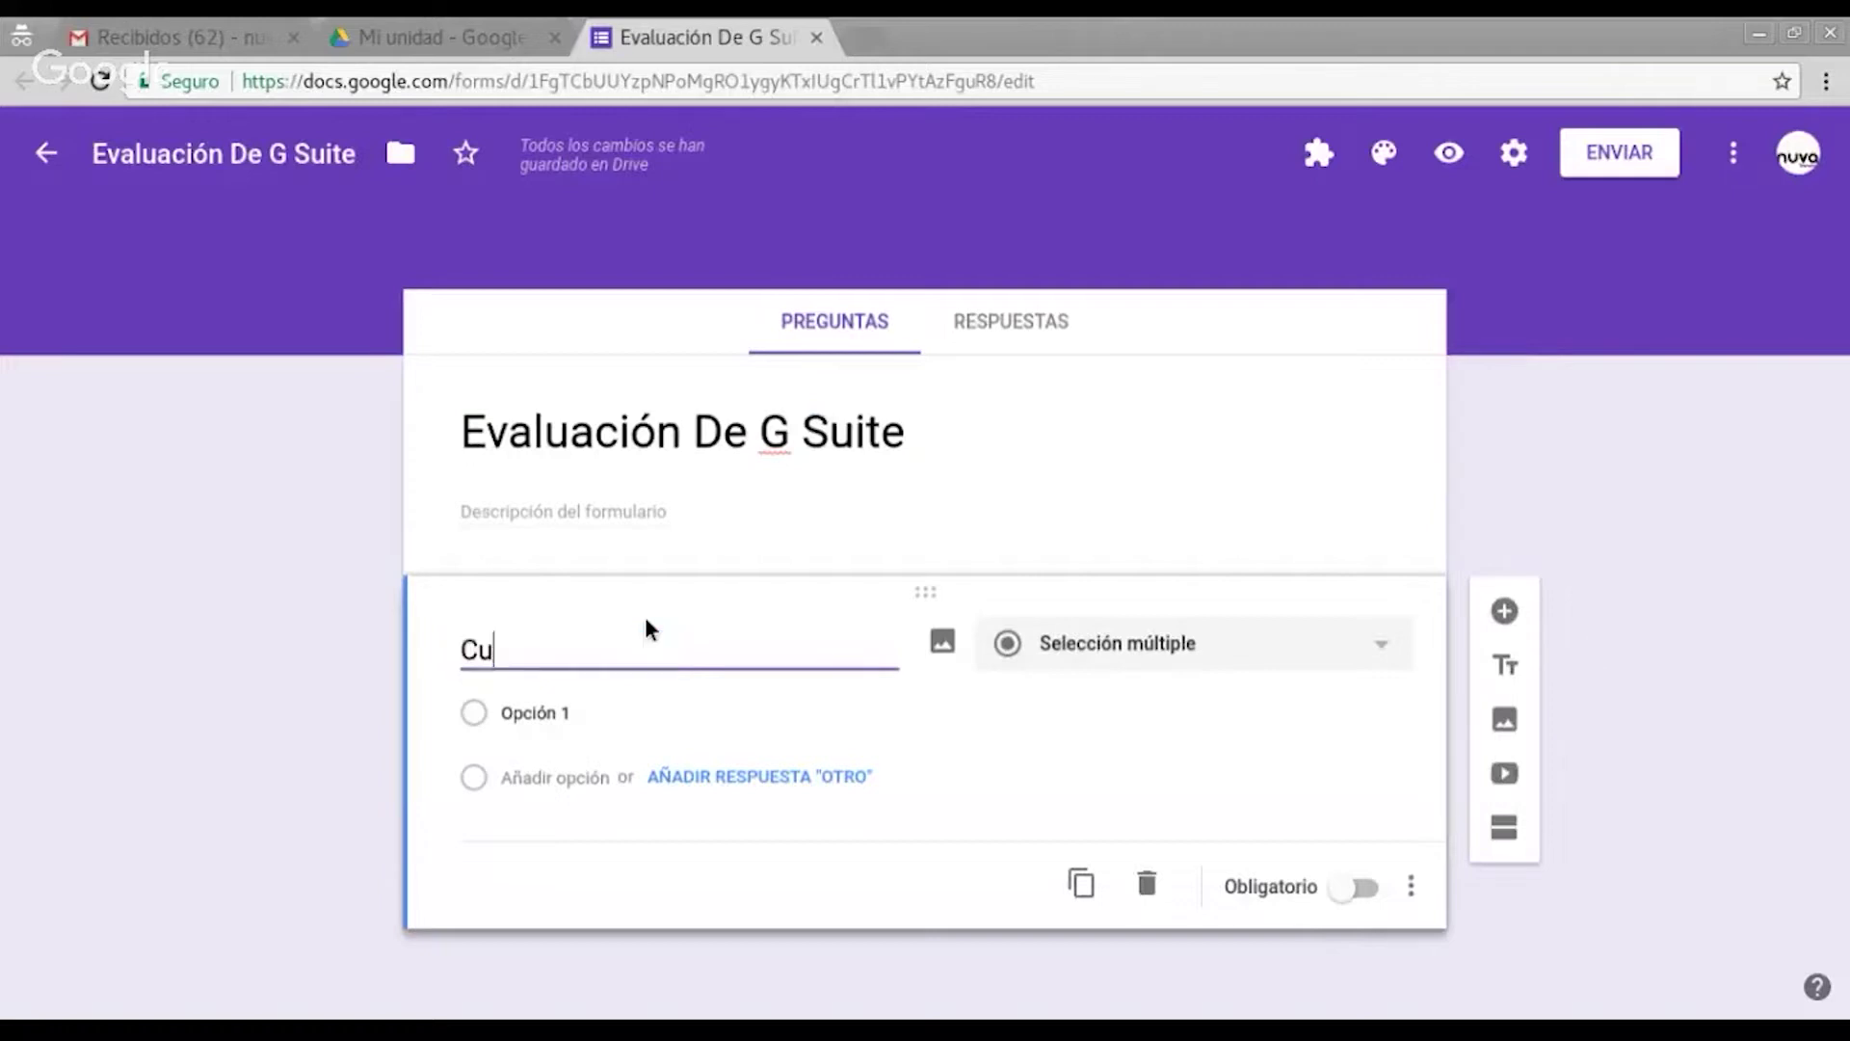
{"action": "type", "text": "antas Mb"}
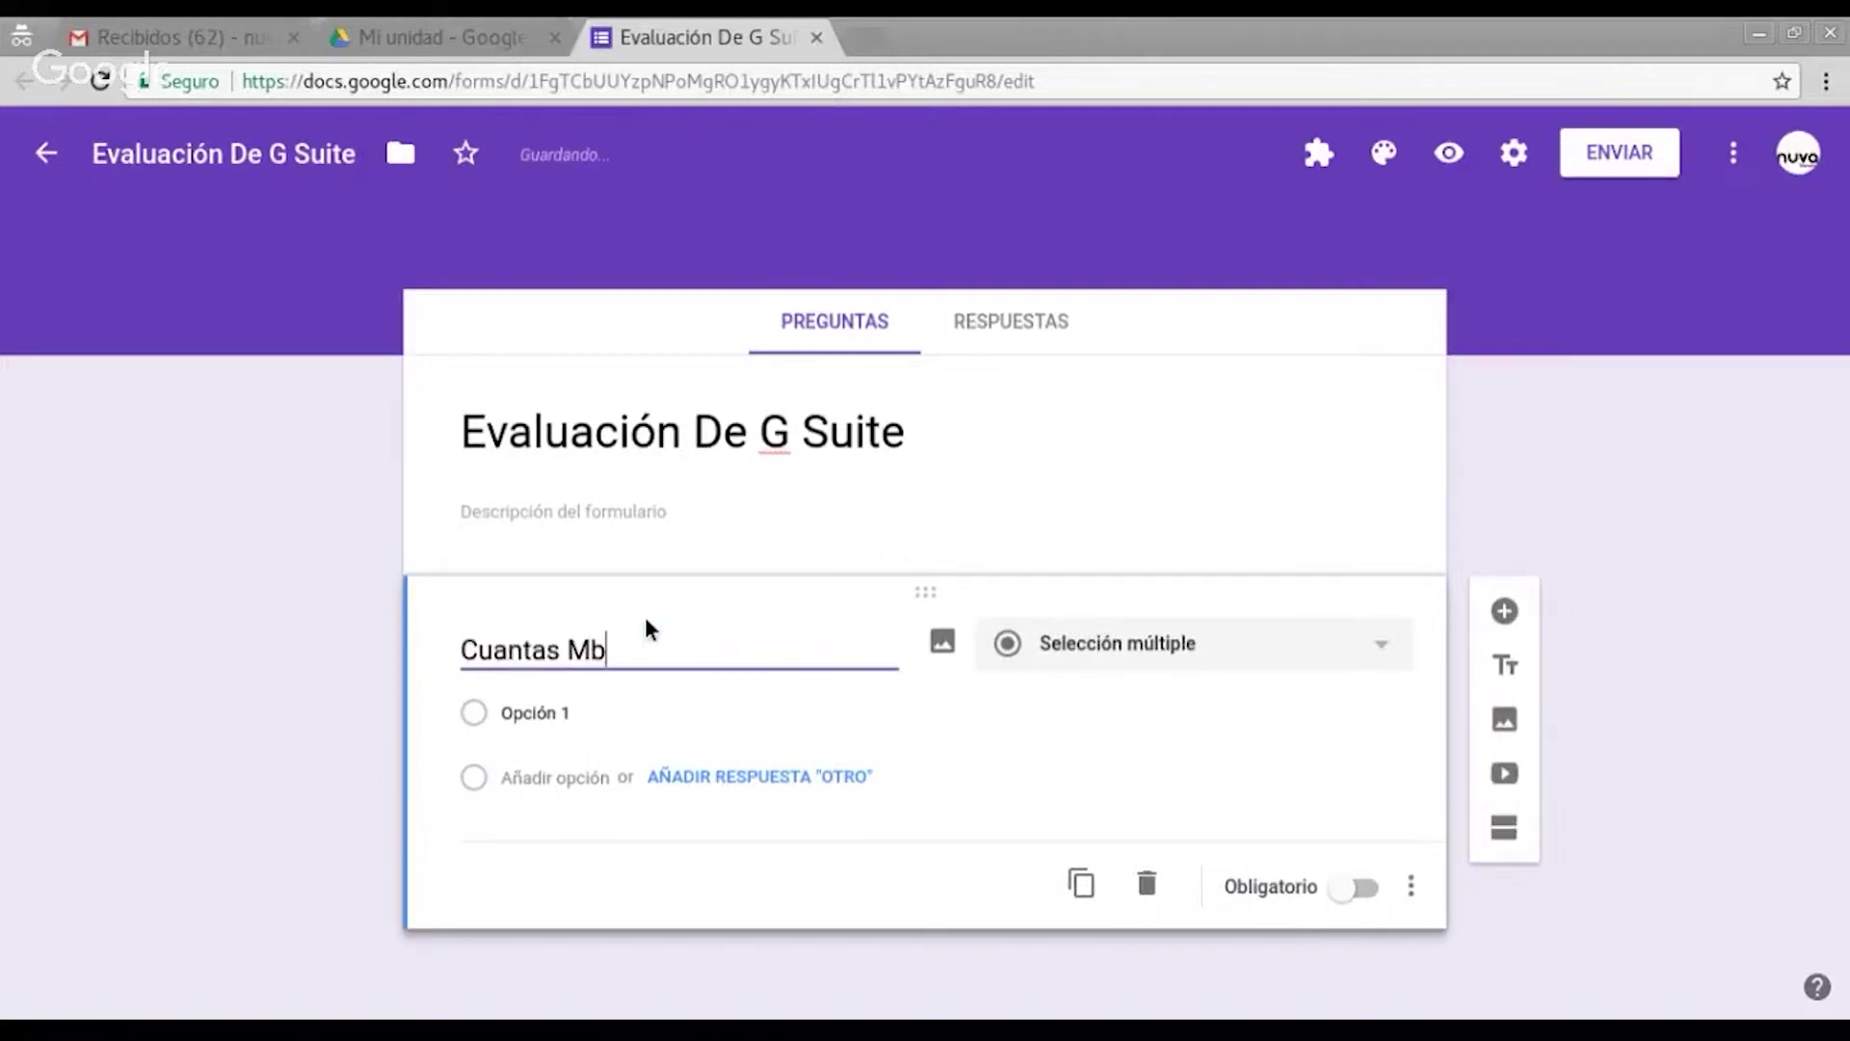
{"action": "type", "text": " cuet"}
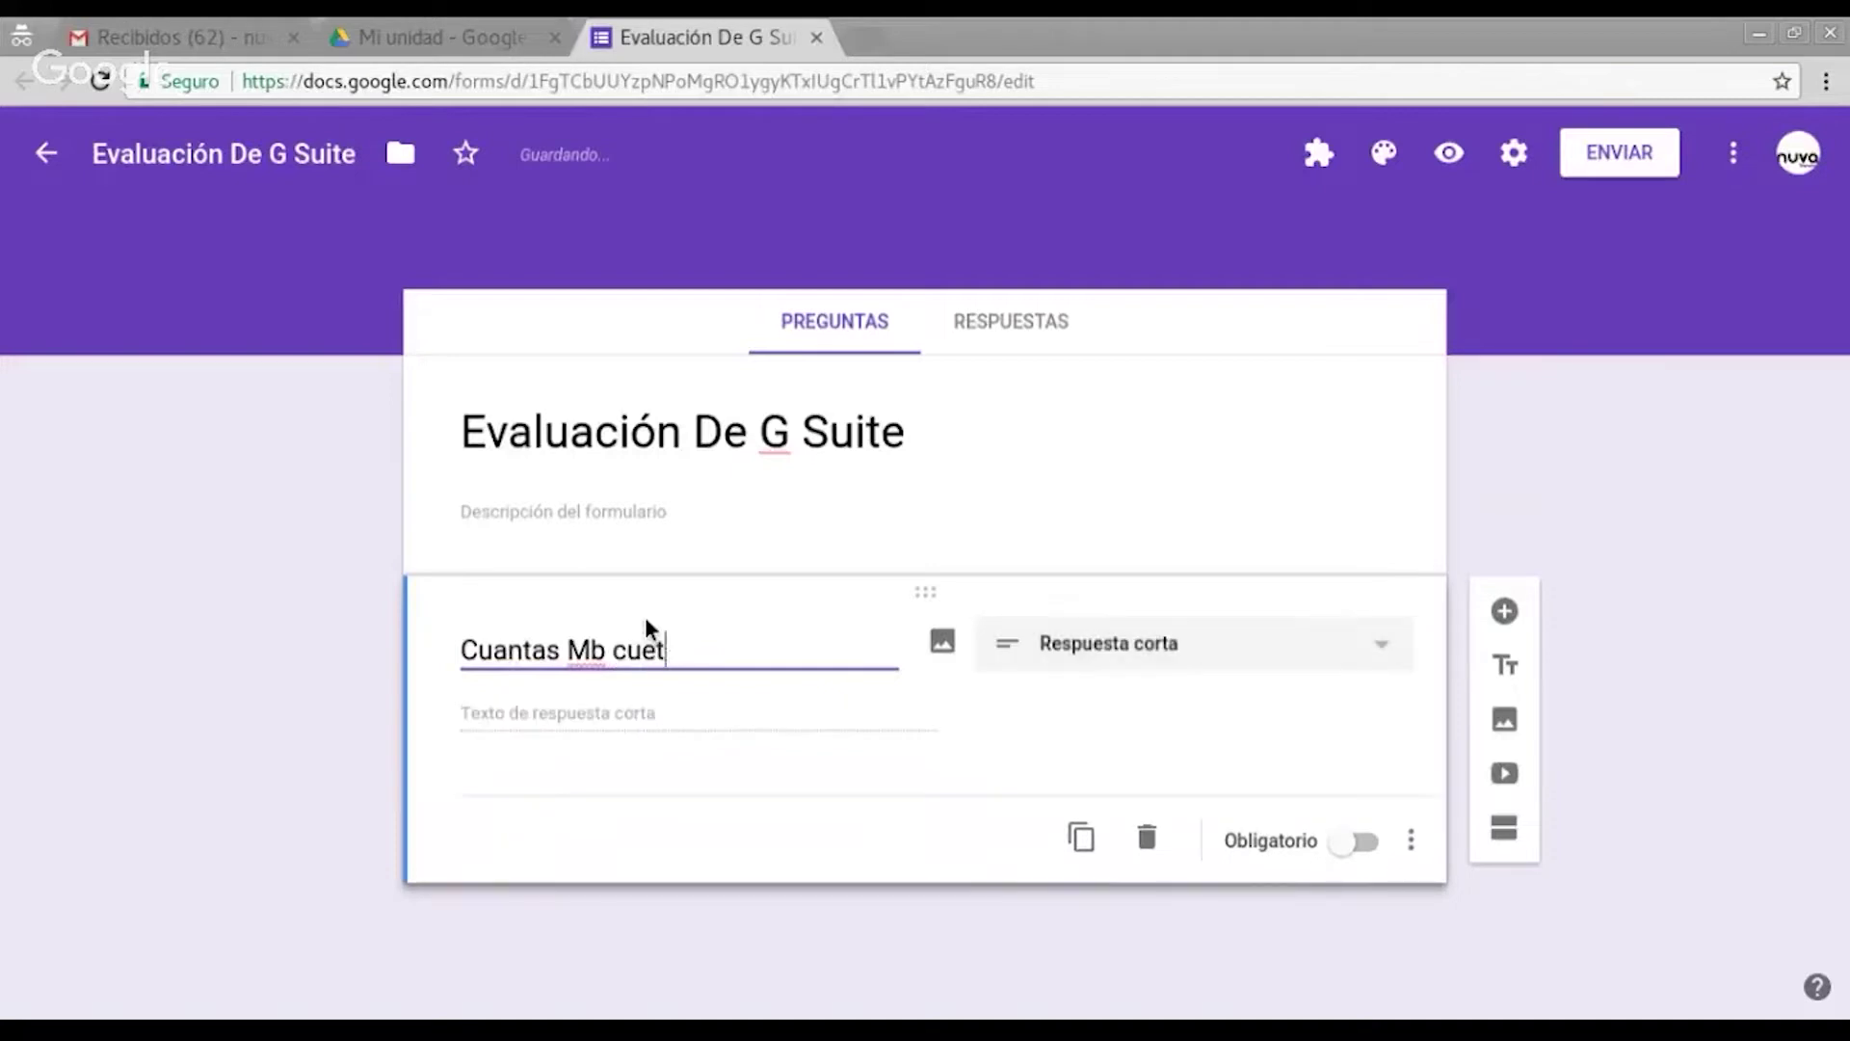
{"action": "key", "text": "BackSpace"}
{"action": "key", "text": "BackSpace"}
{"action": "key", "text": "BackSpace"}
{"action": "key", "text": "BackSpace"}
{"action": "type", "text": "puedo adjuntar en un "}
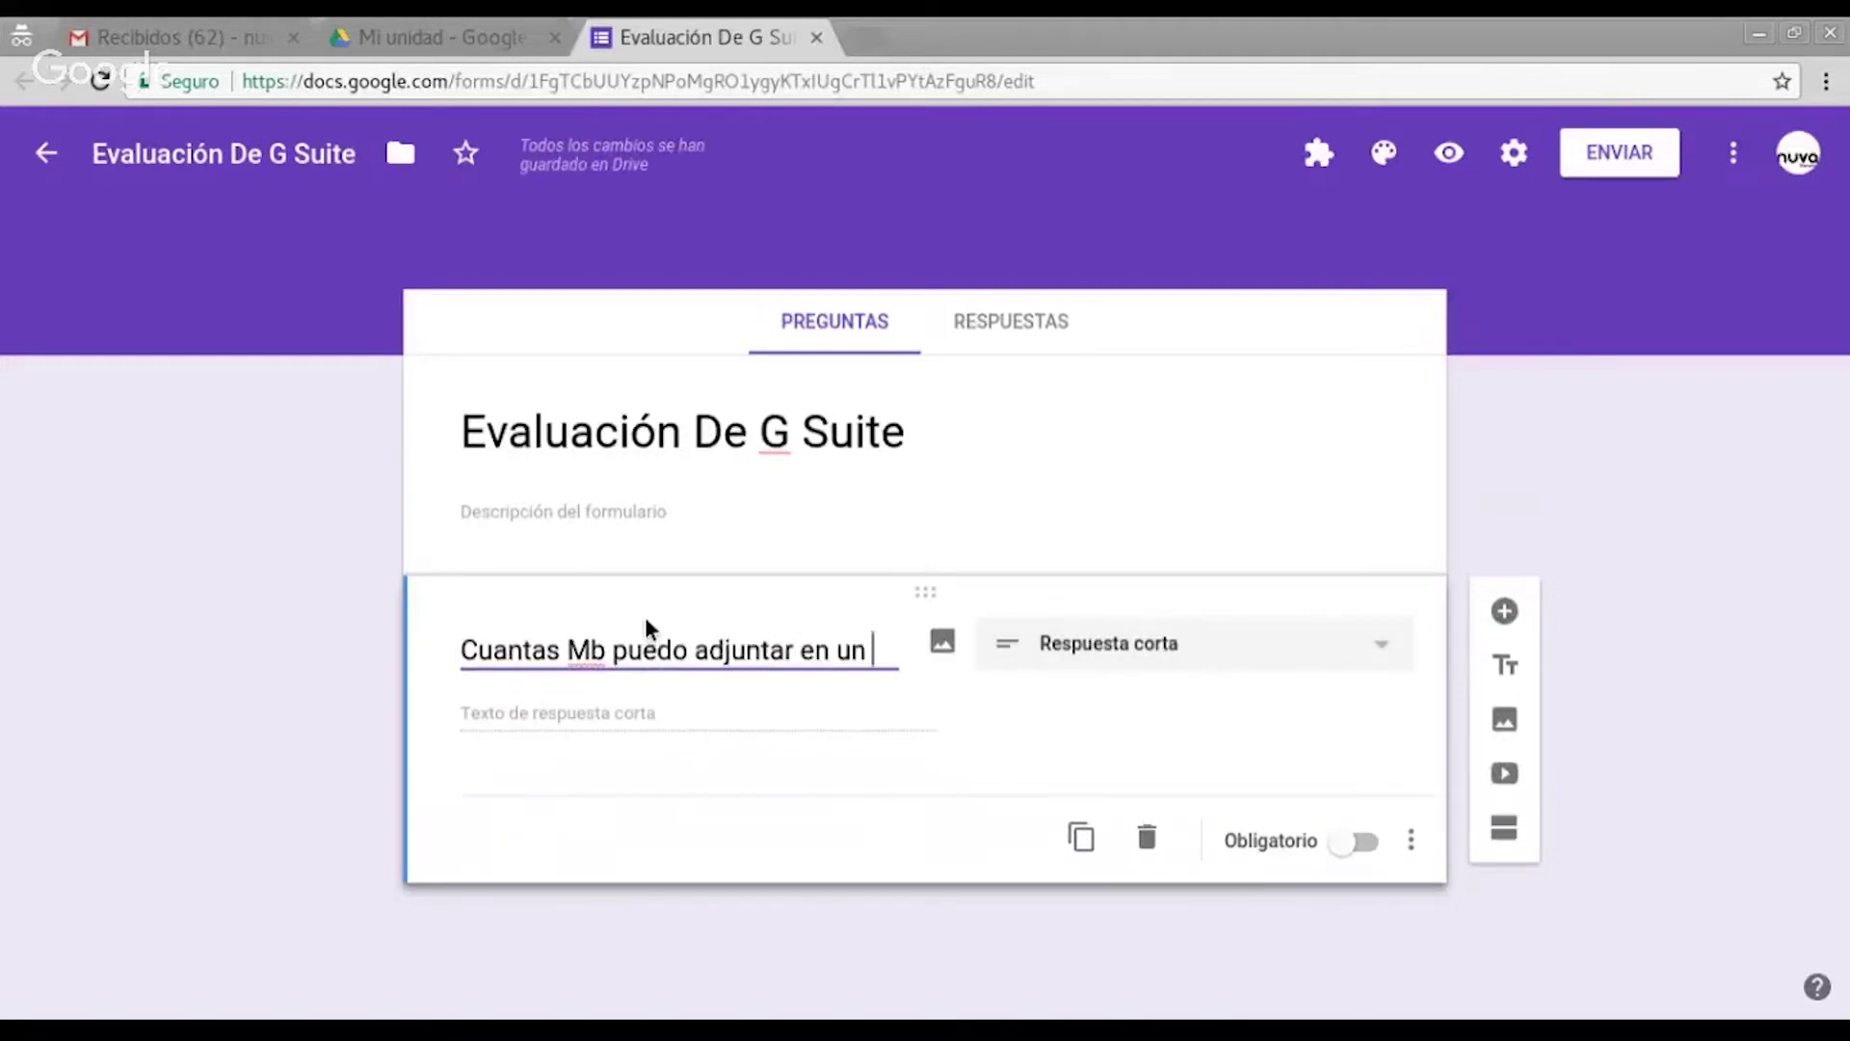
{"action": "type", "text": "correo de G"}
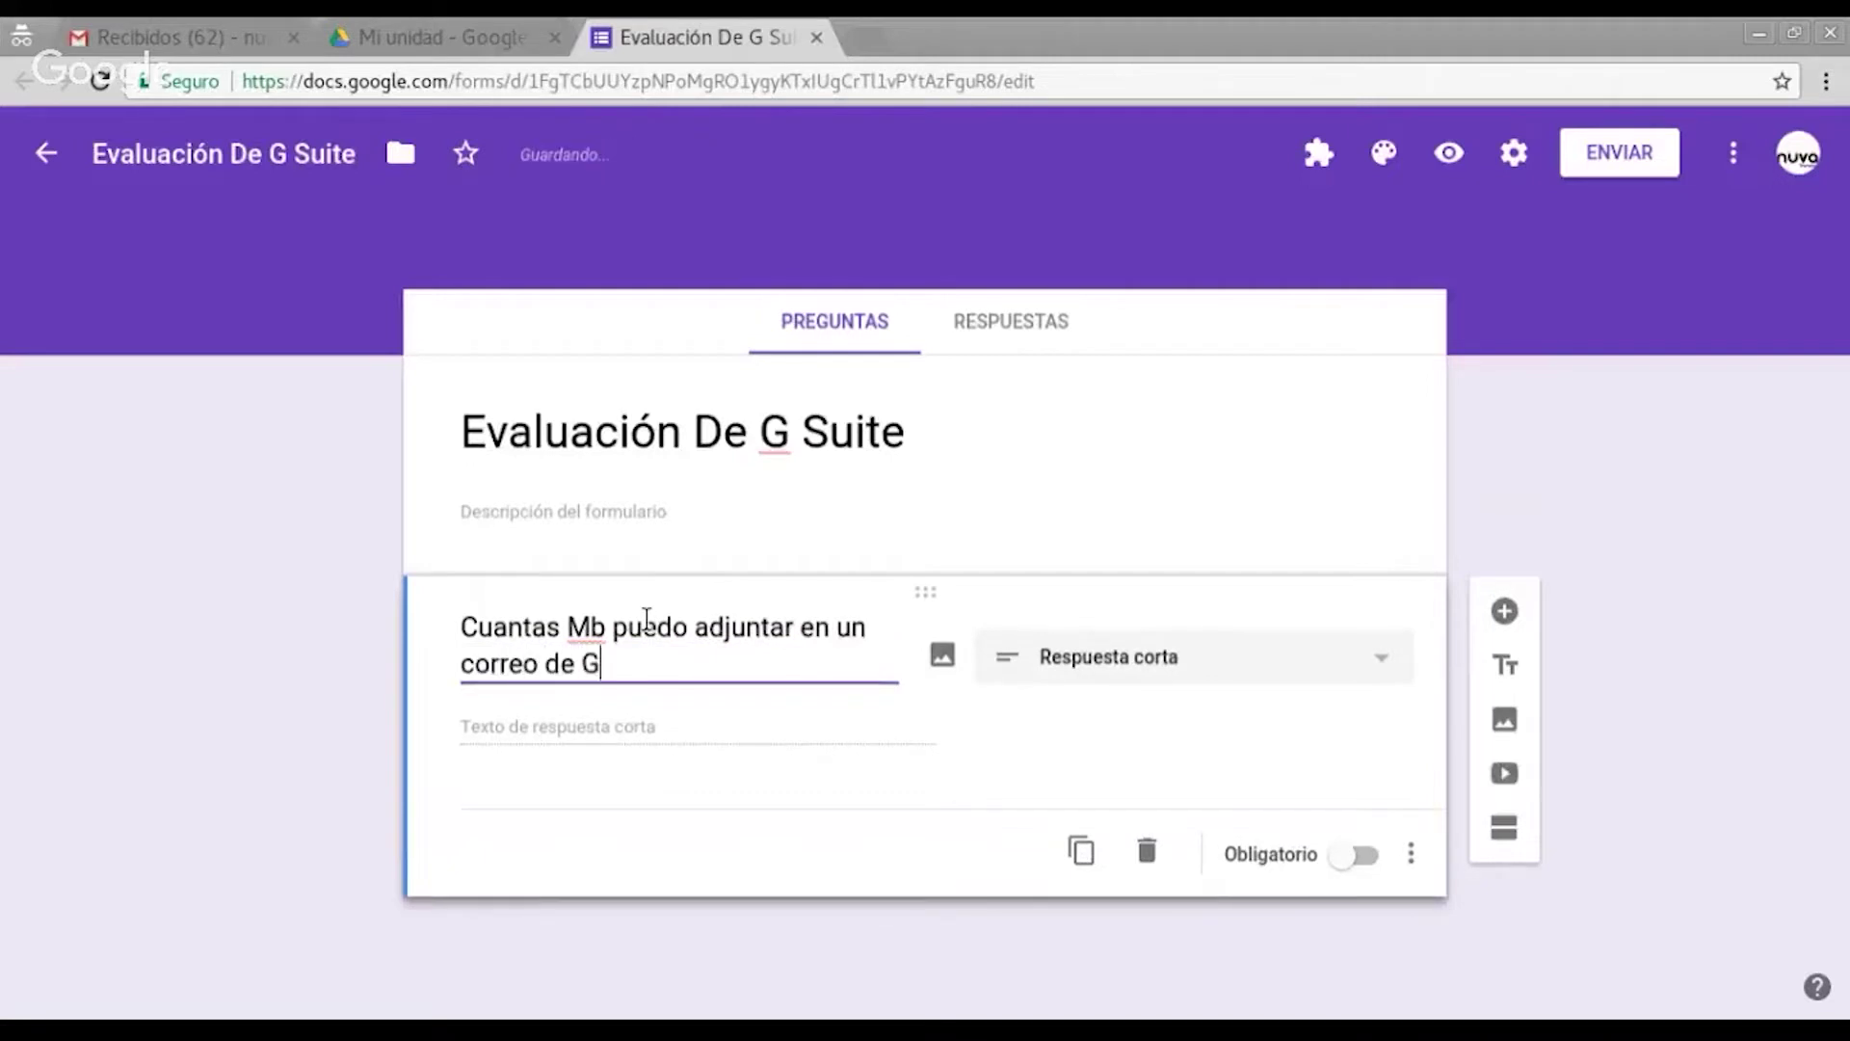
{"action": "type", "text": "mail?"}
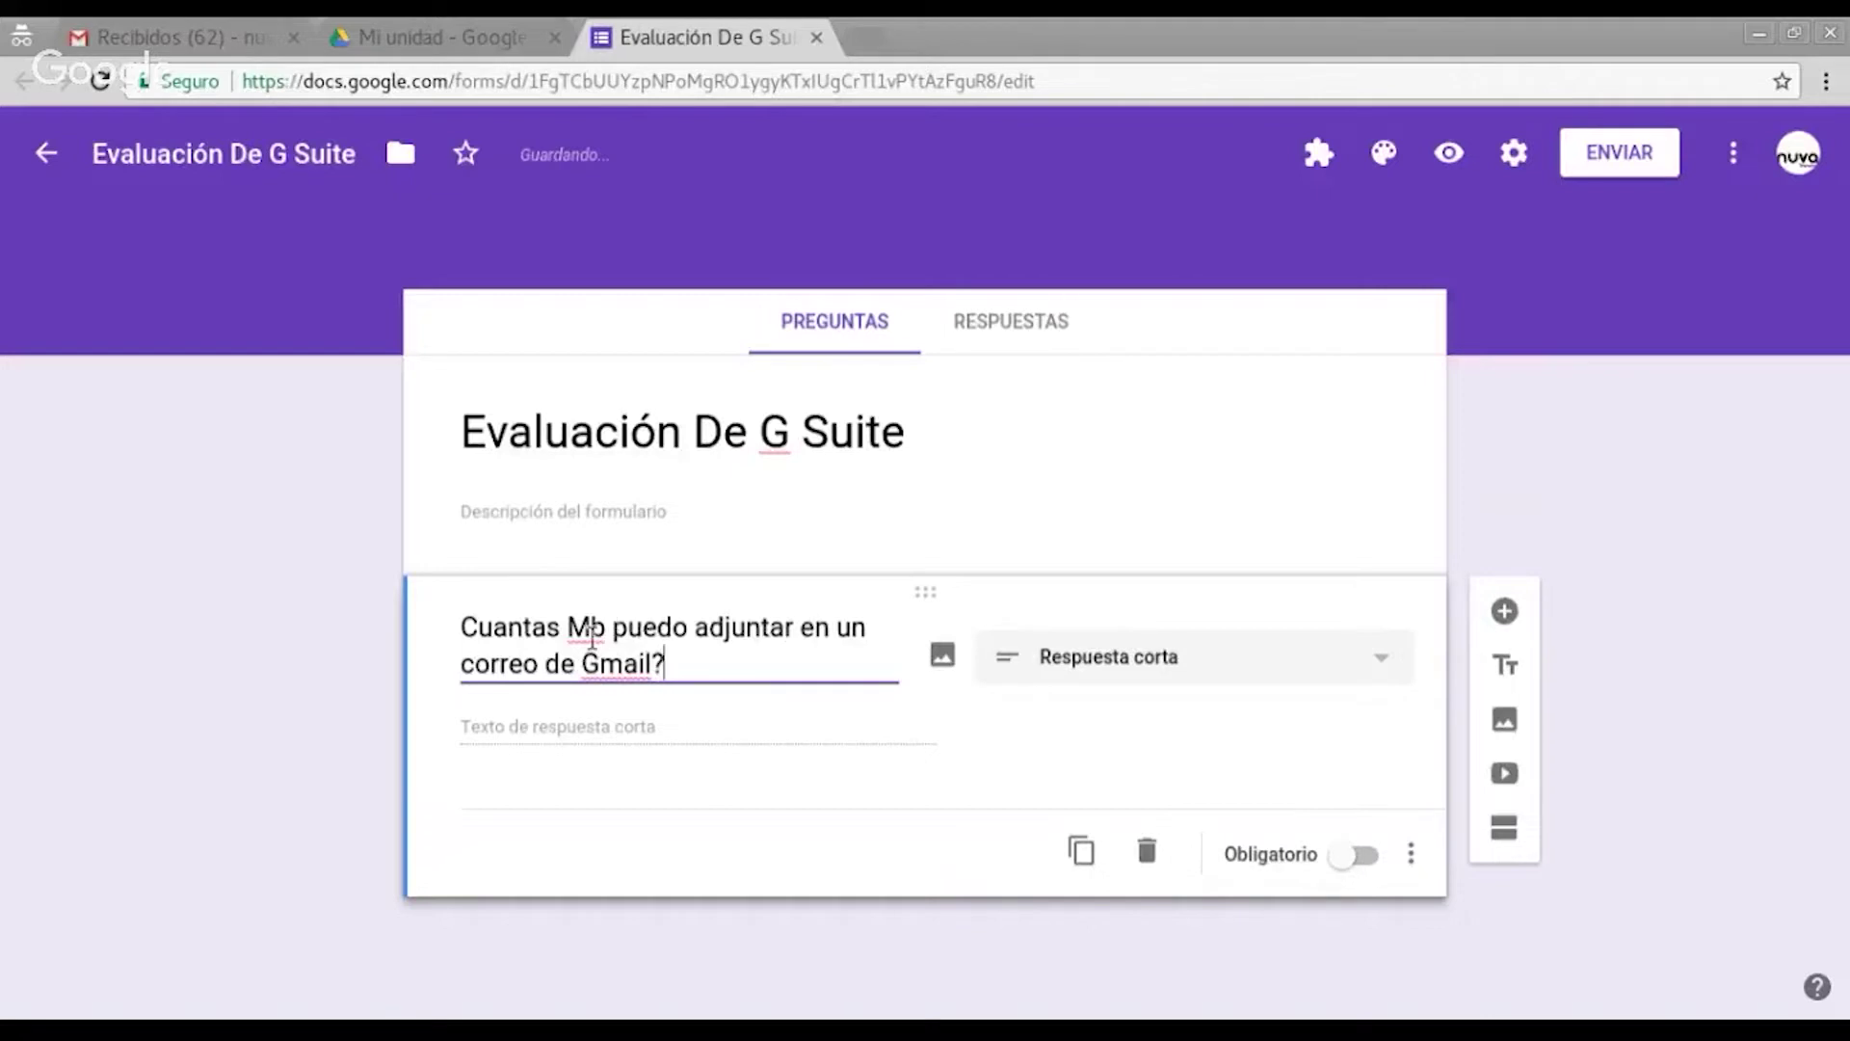
- Make the Gmail attachment question "Selección múltiple" and enter the answer options "10 Mb" and "20 Mb"
{"action": "left_click", "coordinate": [1096, 654]}
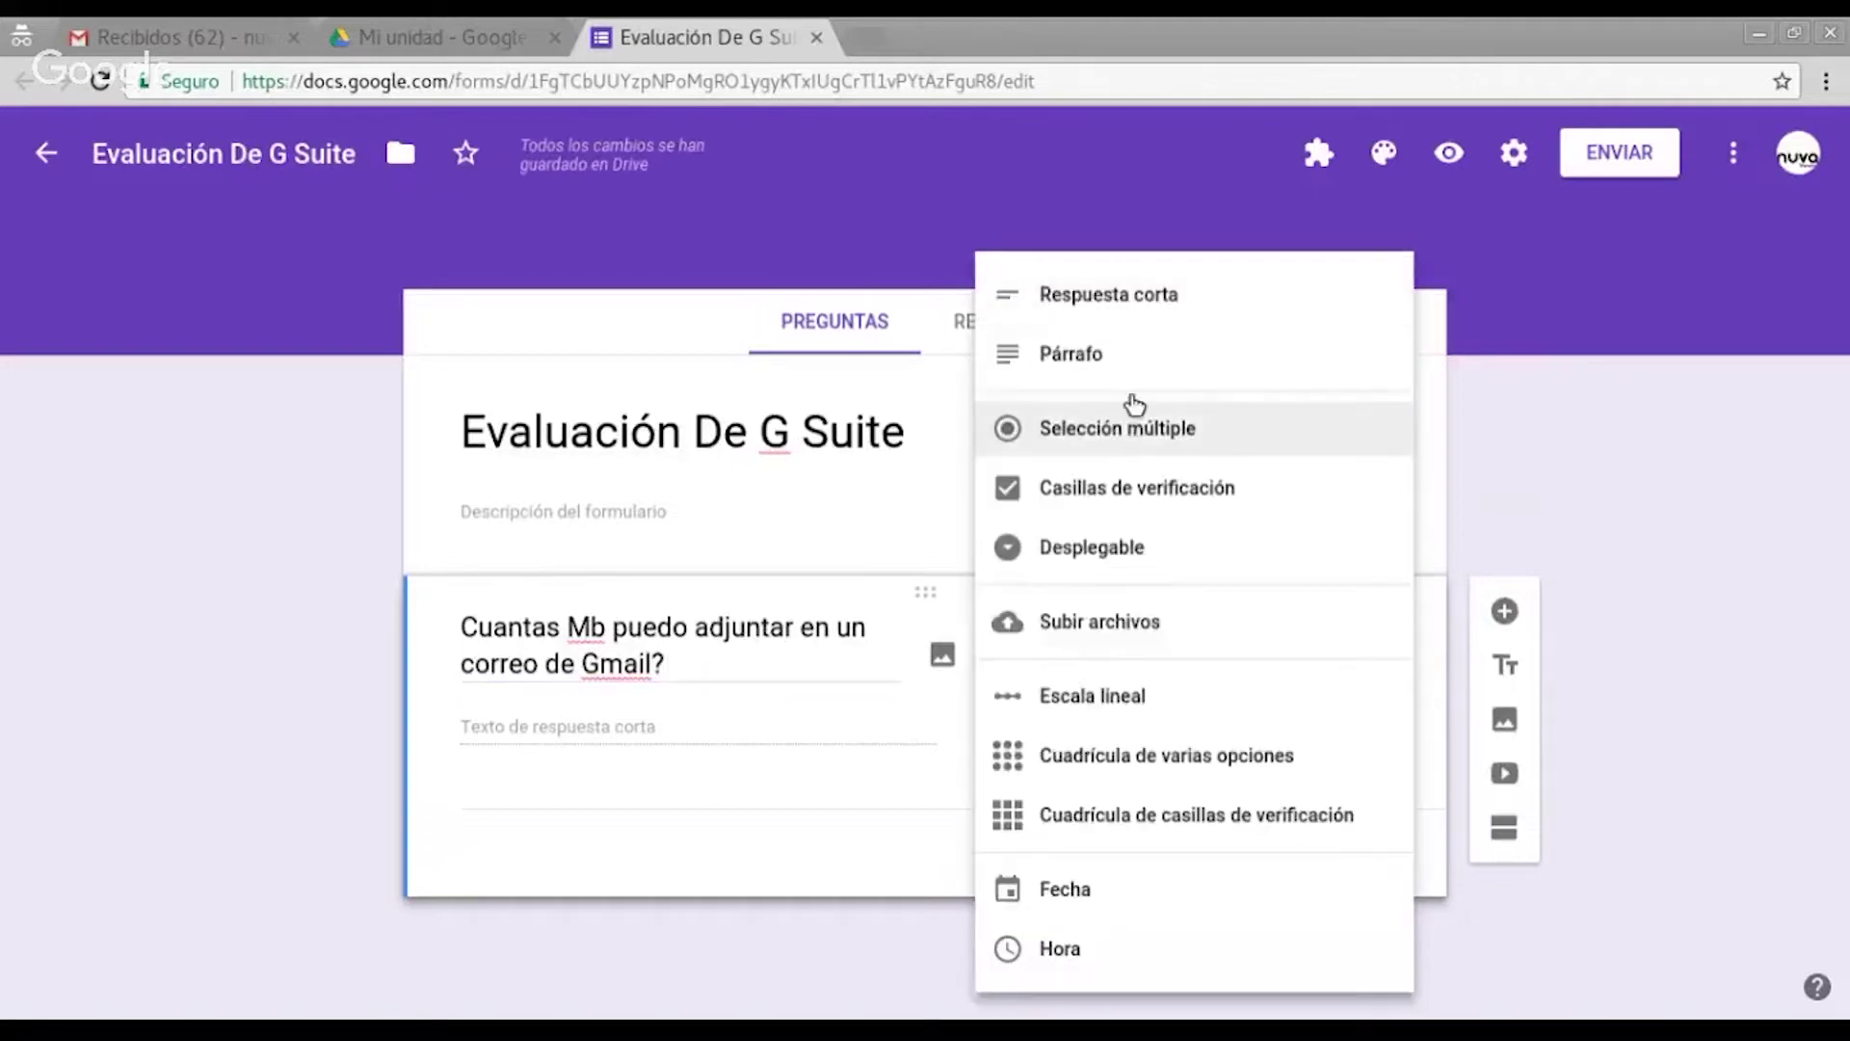
{"action": "left_click", "coordinate": [1153, 434]}
{"action": "left_click", "coordinate": [563, 743]}
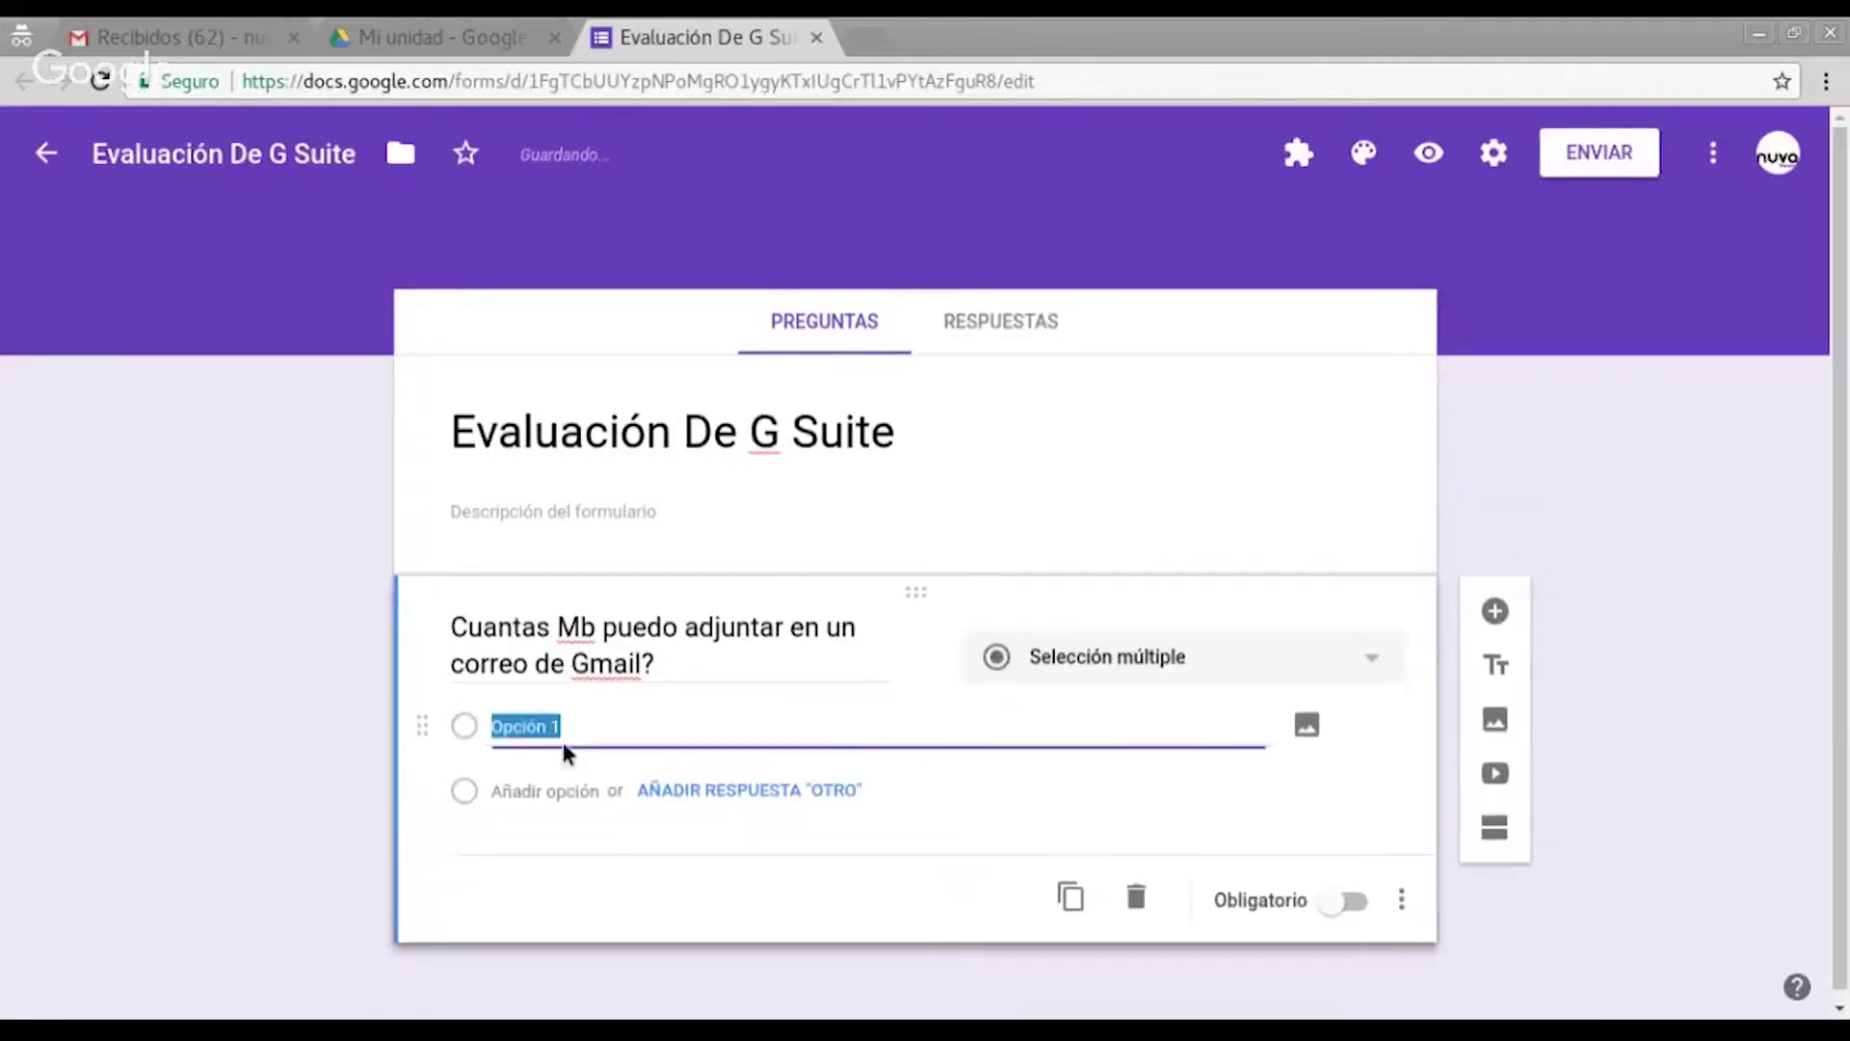
{"action": "type", "text": "10"}
{"action": "key", "text": "Return"}
{"action": "left_click", "coordinate": [564, 741]}
{"action": "left_click", "coordinate": [565, 740]}
{"action": "type", "text": "Mb"}
{"action": "key", "text": "Tab"}
{"action": "type", "text": "20"}
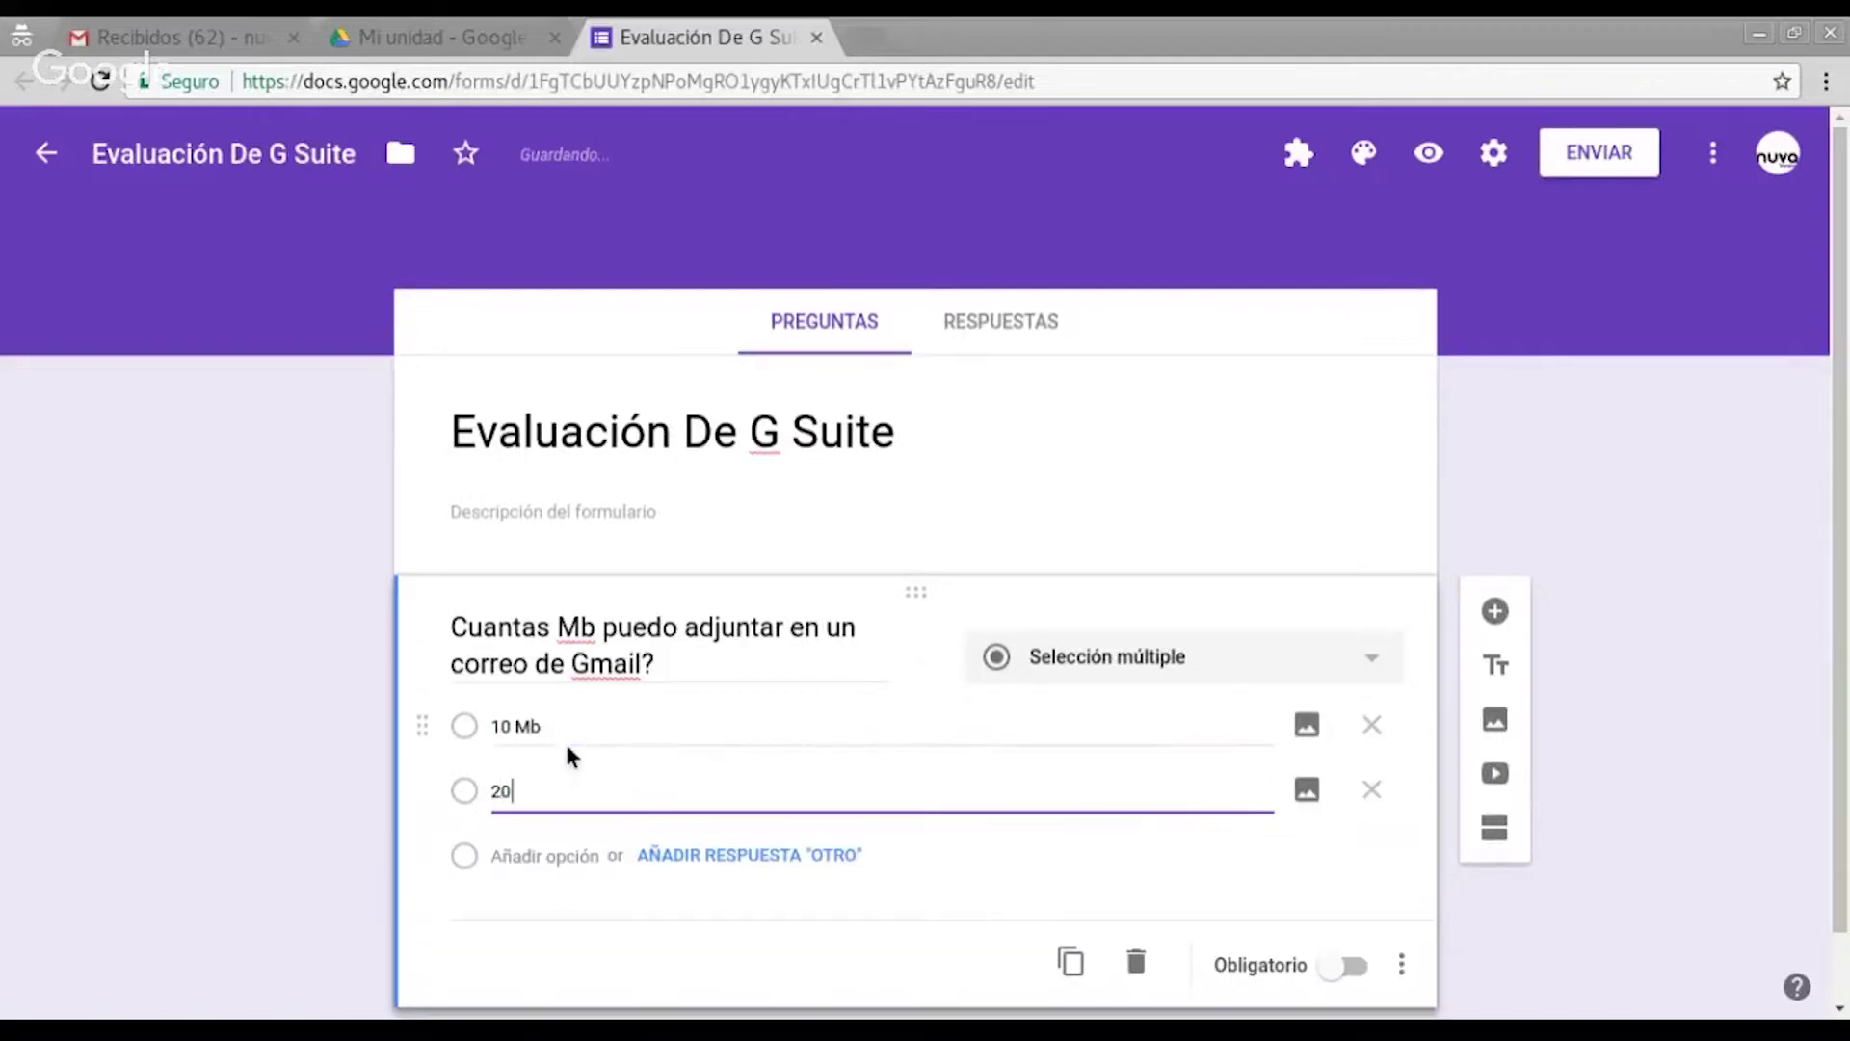
{"action": "type", "text": " Mb"}
- Add the answer options "25 Mb", "35 Mb" and "50 Mb" to the Gmail attachment question
{"action": "key", "text": "Return"}
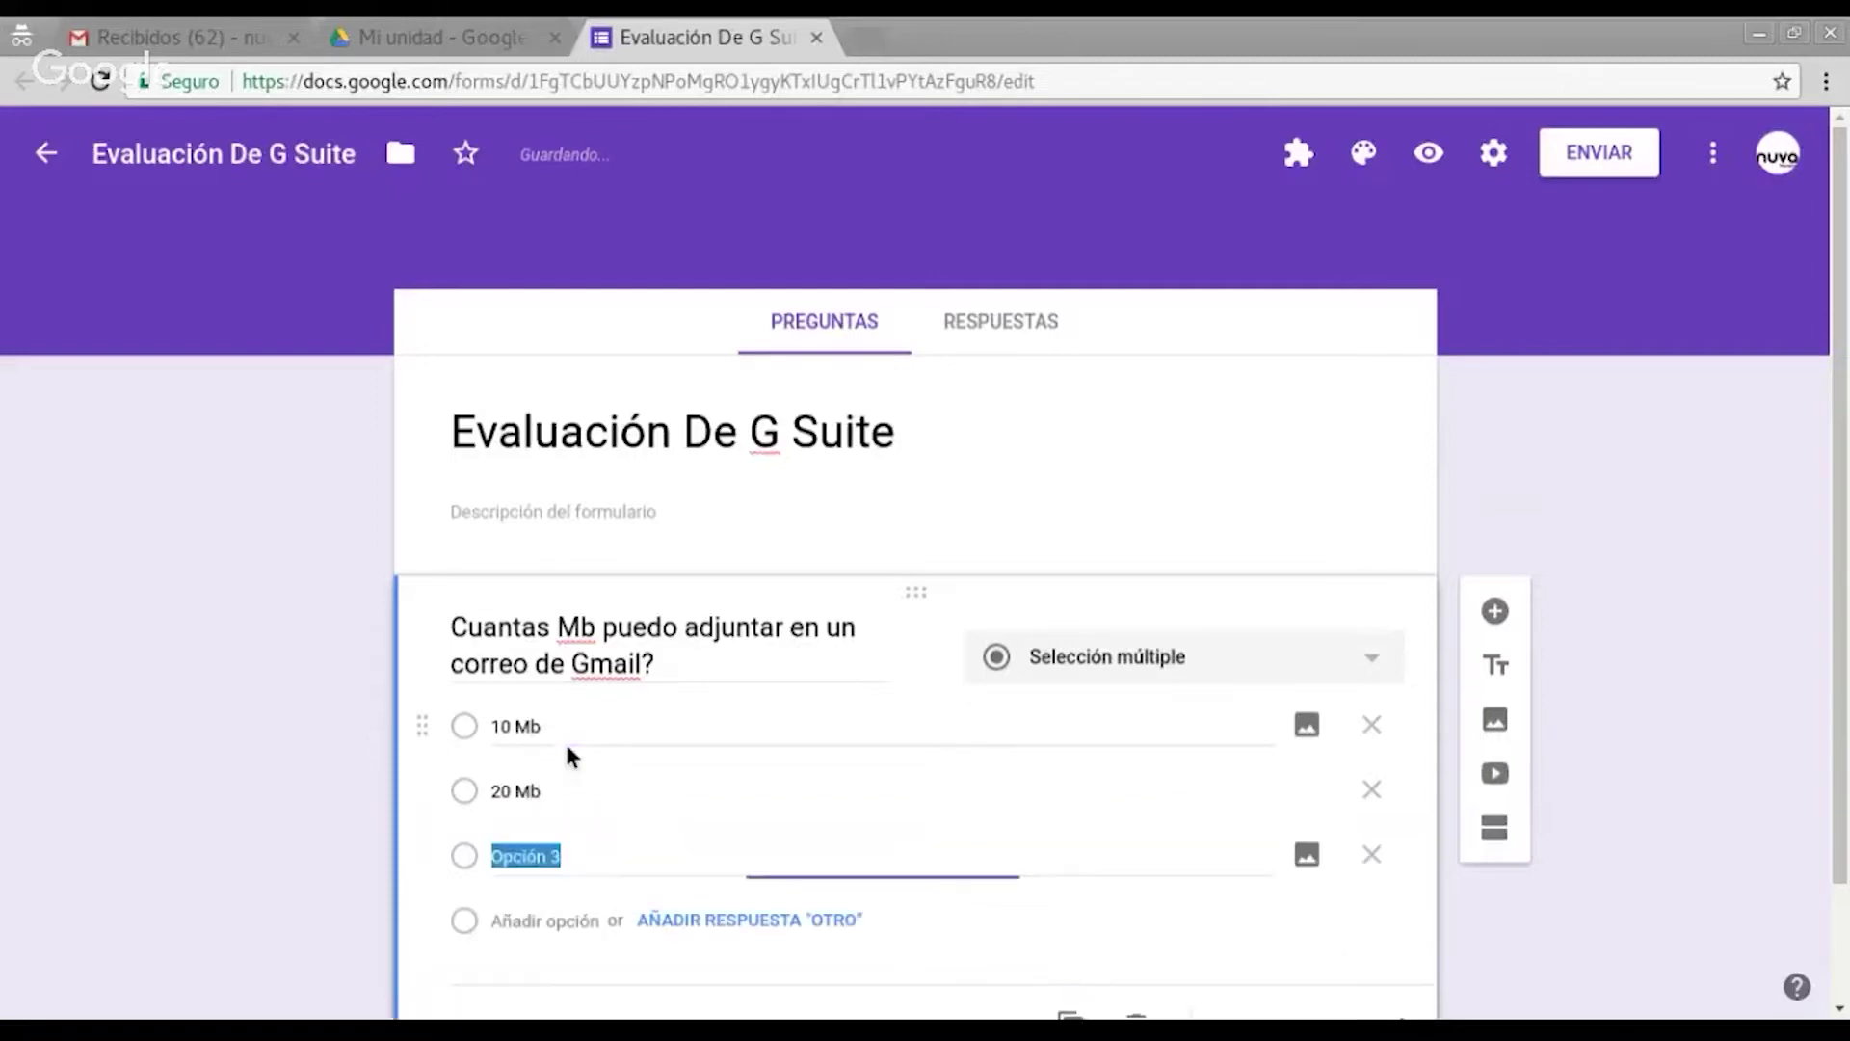
{"action": "type", "text": "25 "}
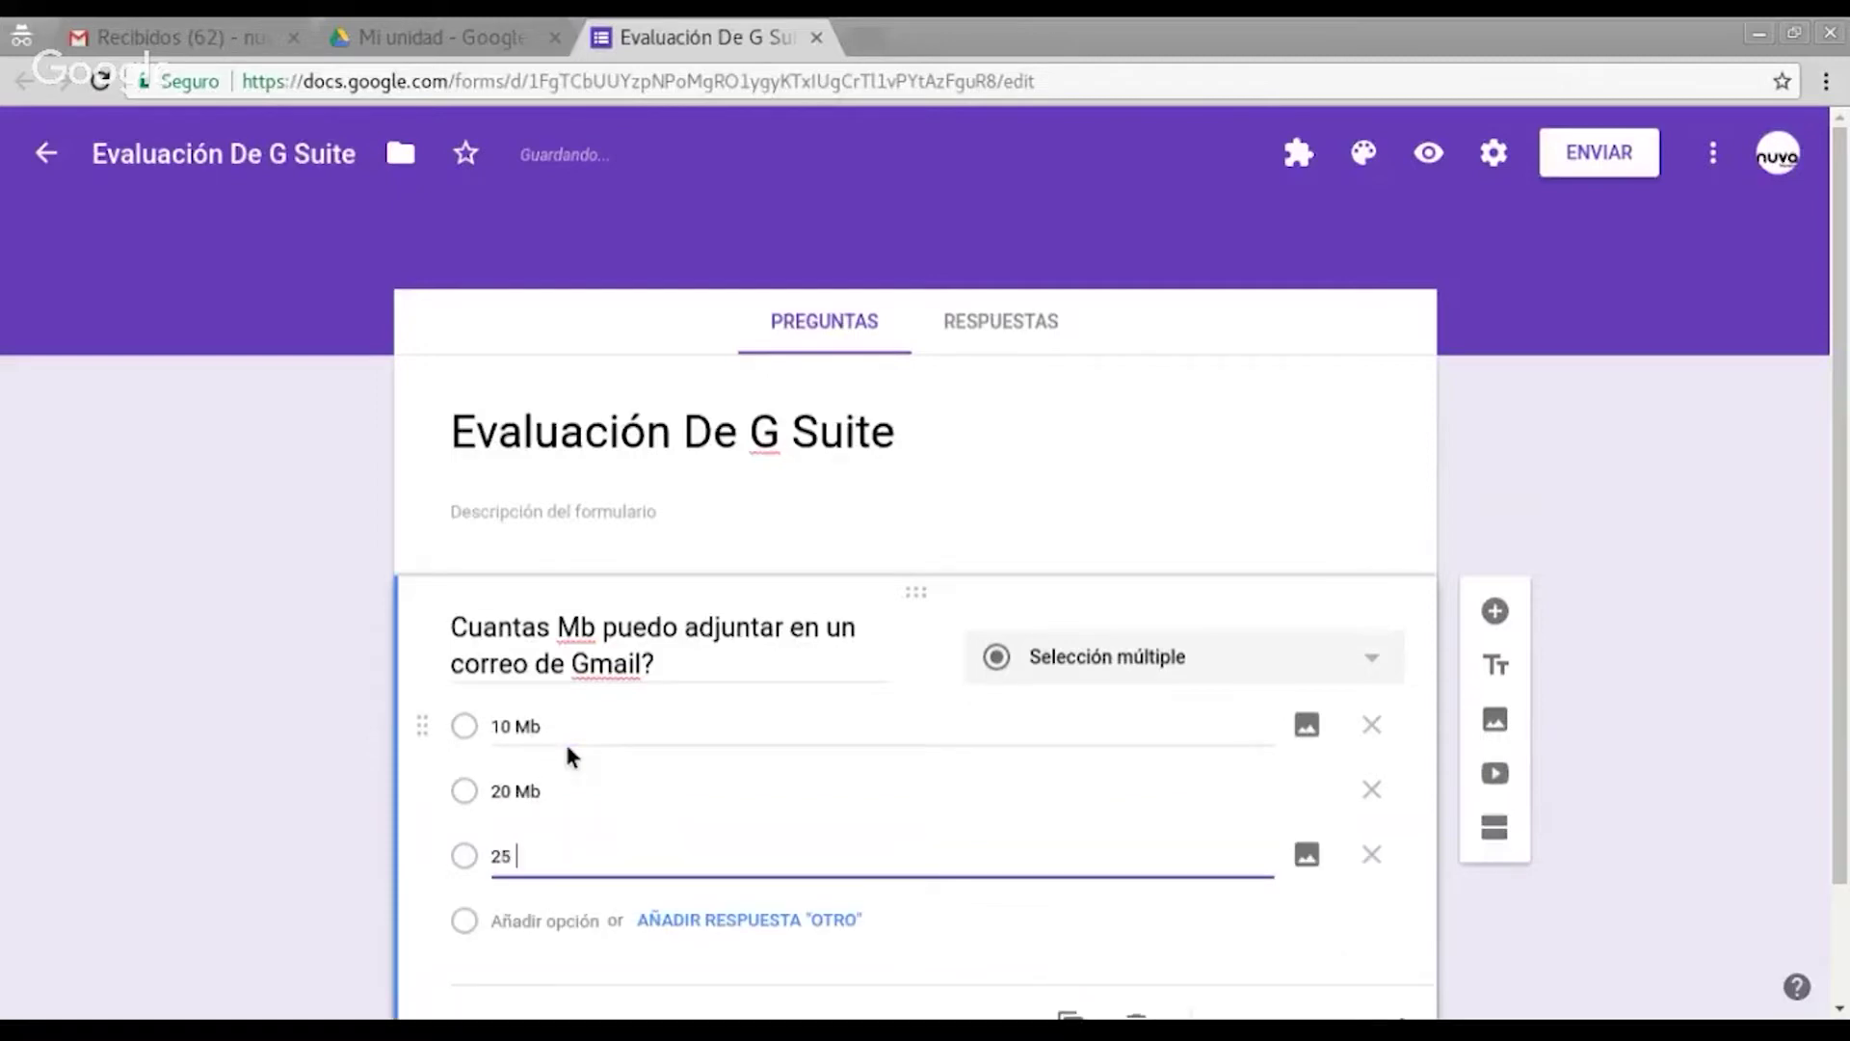
{"action": "type", "text": "Mb"}
{"action": "key", "text": "Return"}
{"action": "type", "text": "3"}
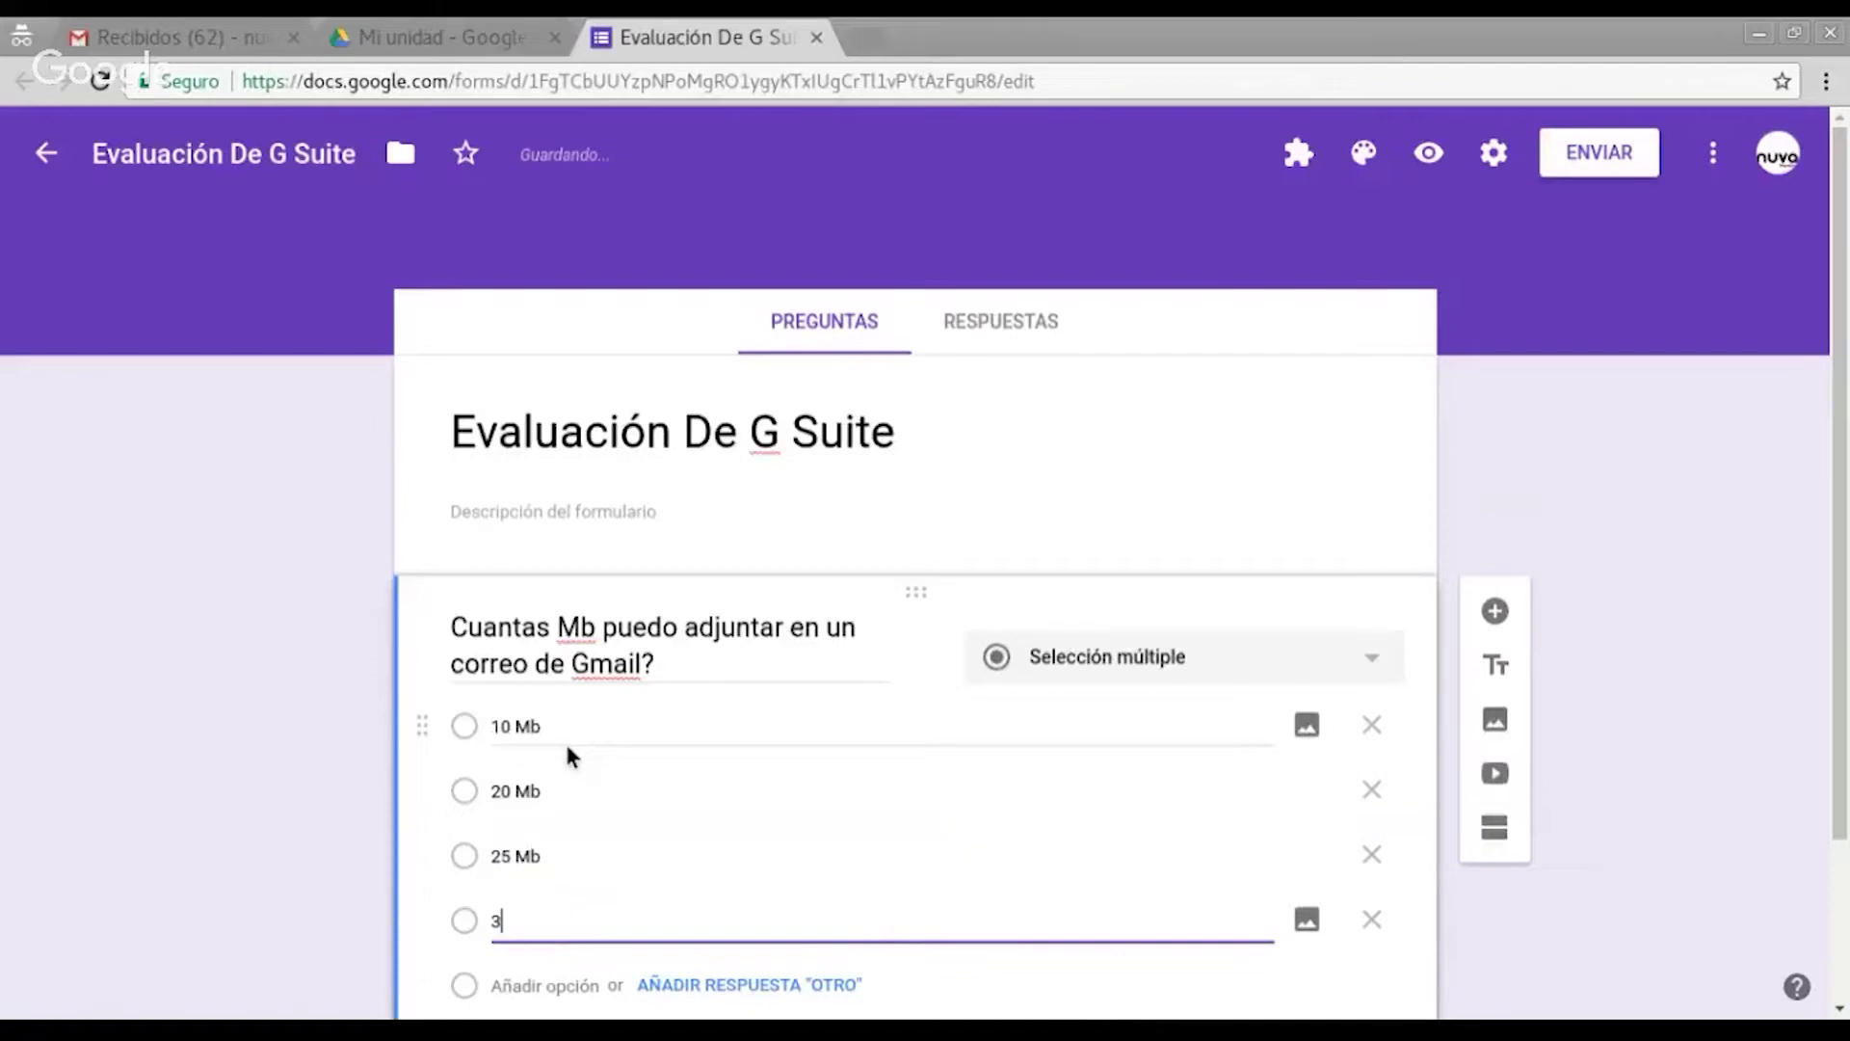
{"action": "type", "text": "5 Mb"}
{"action": "key", "text": "Return"}
{"action": "type", "text": "50 M"}
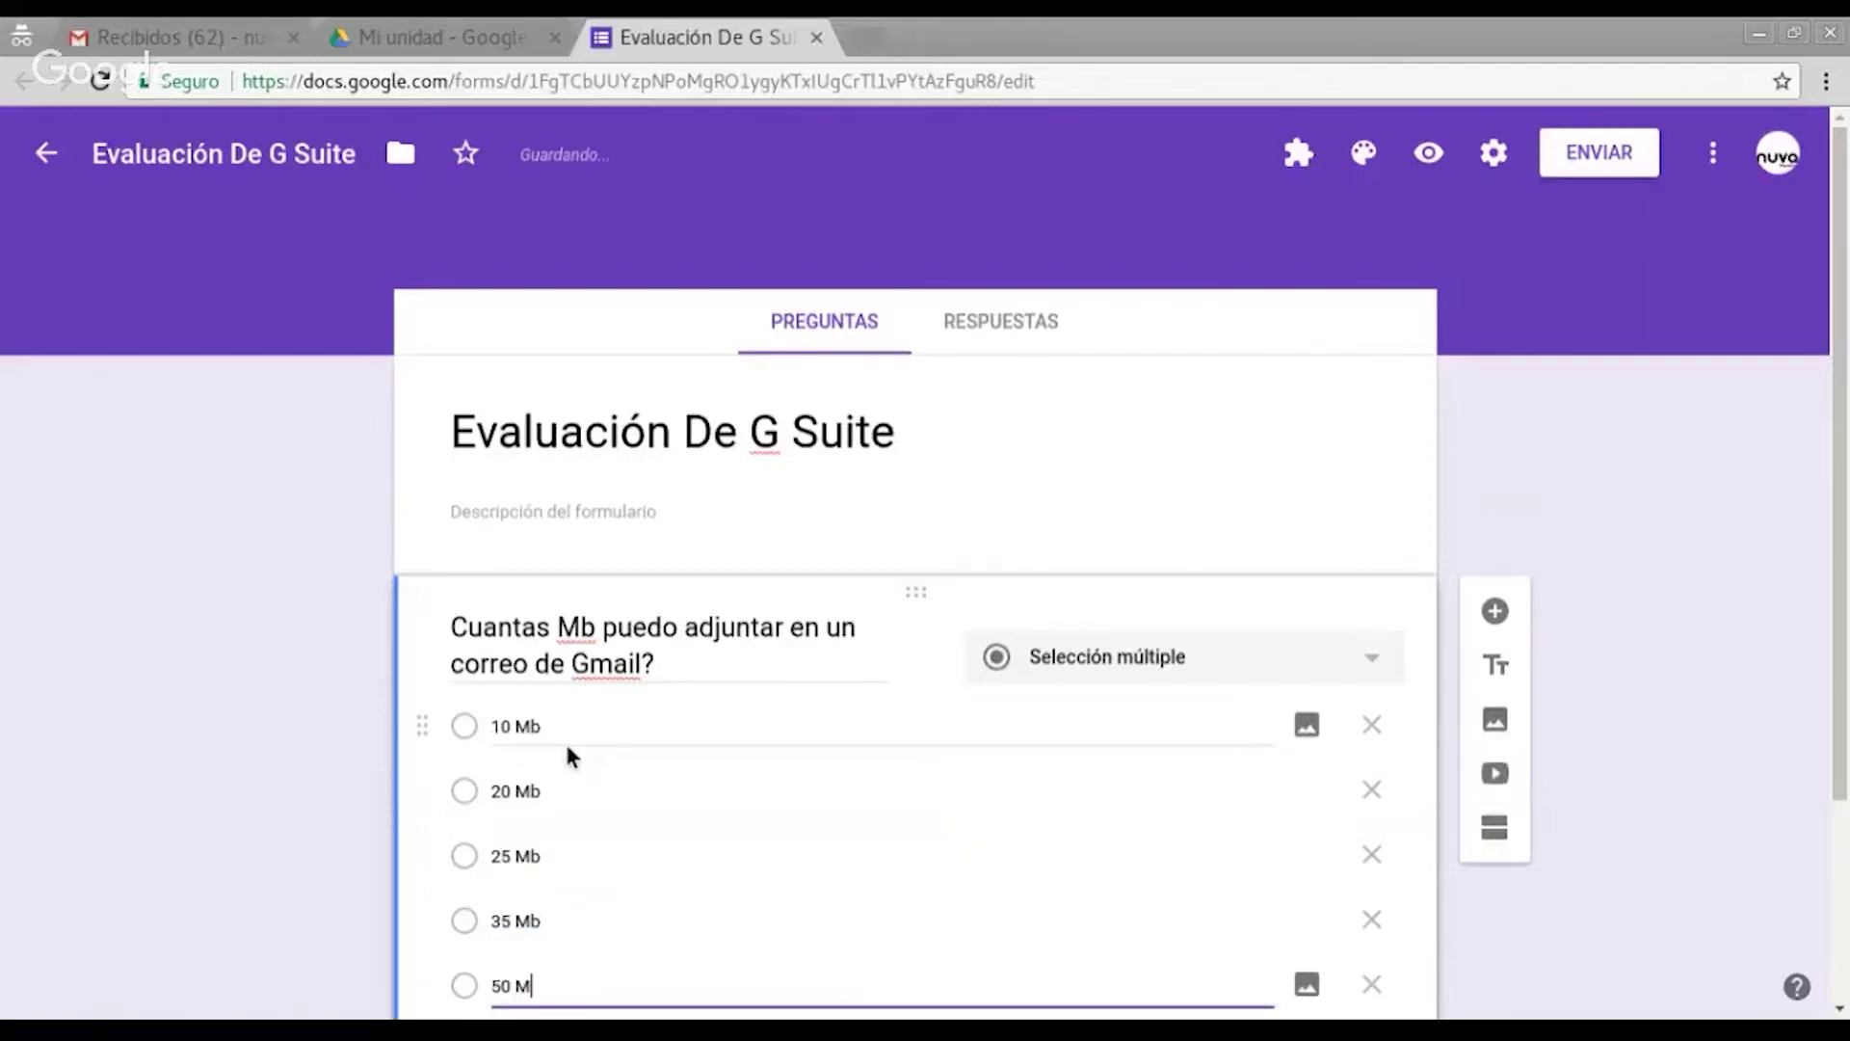
{"action": "type", "text": "b"}
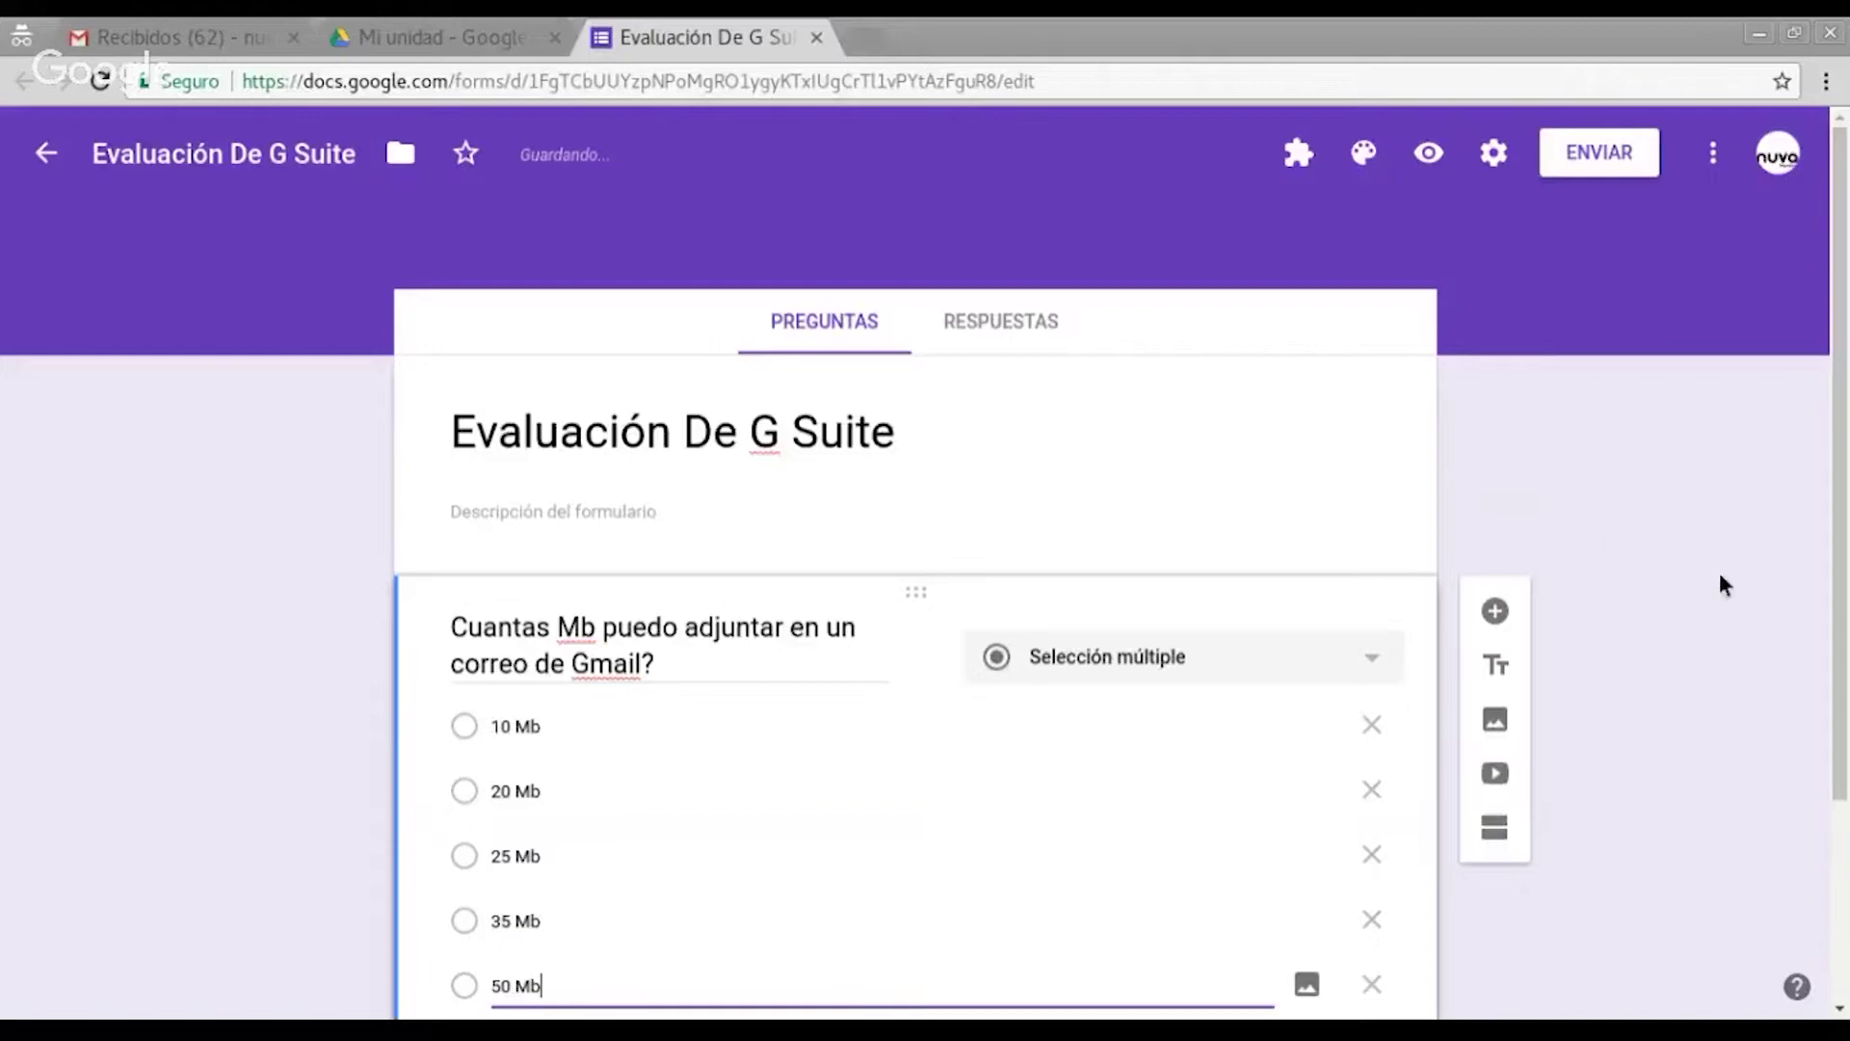
- Add a second question titled "Cuantas personas pueden editar el mismo tiempo un mismo documento de Google Docs?"
{"action": "scroll", "coordinate": [1704, 553], "scroll_direction": "down", "scroll_amount": 2}
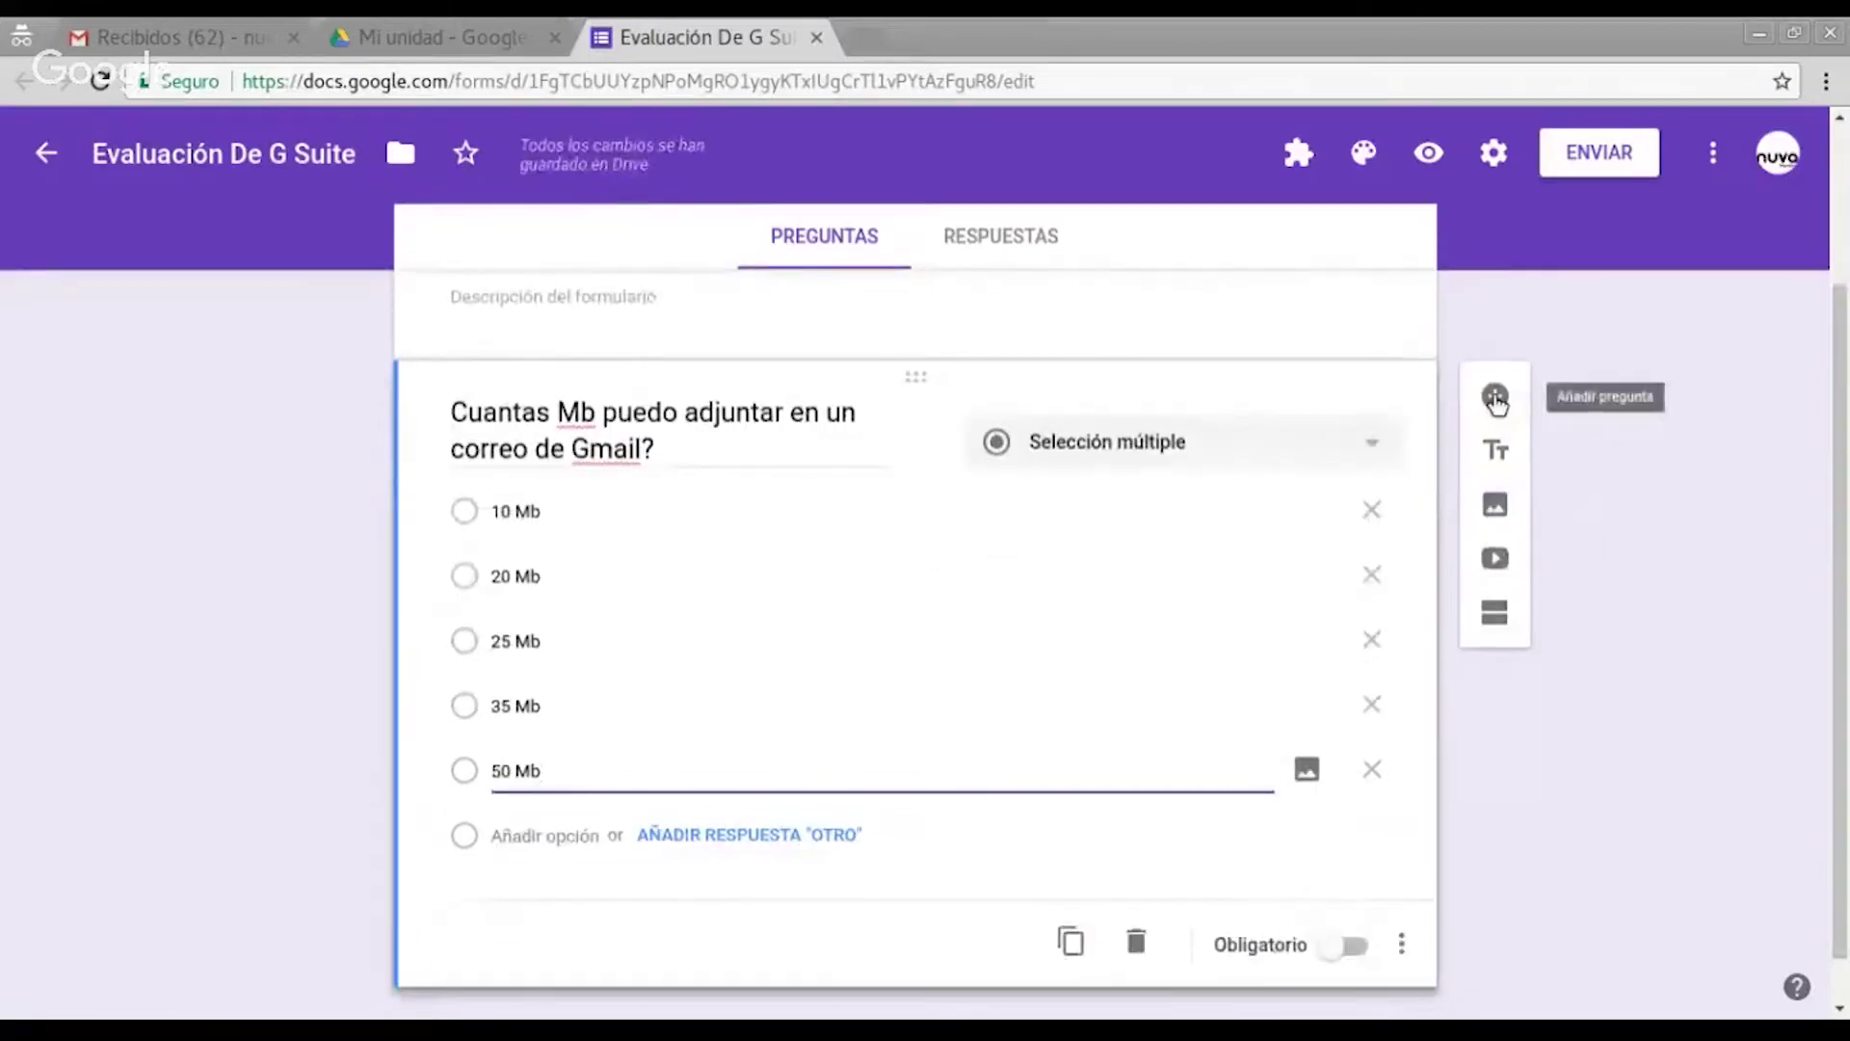
{"action": "left_click", "coordinate": [1496, 398]}
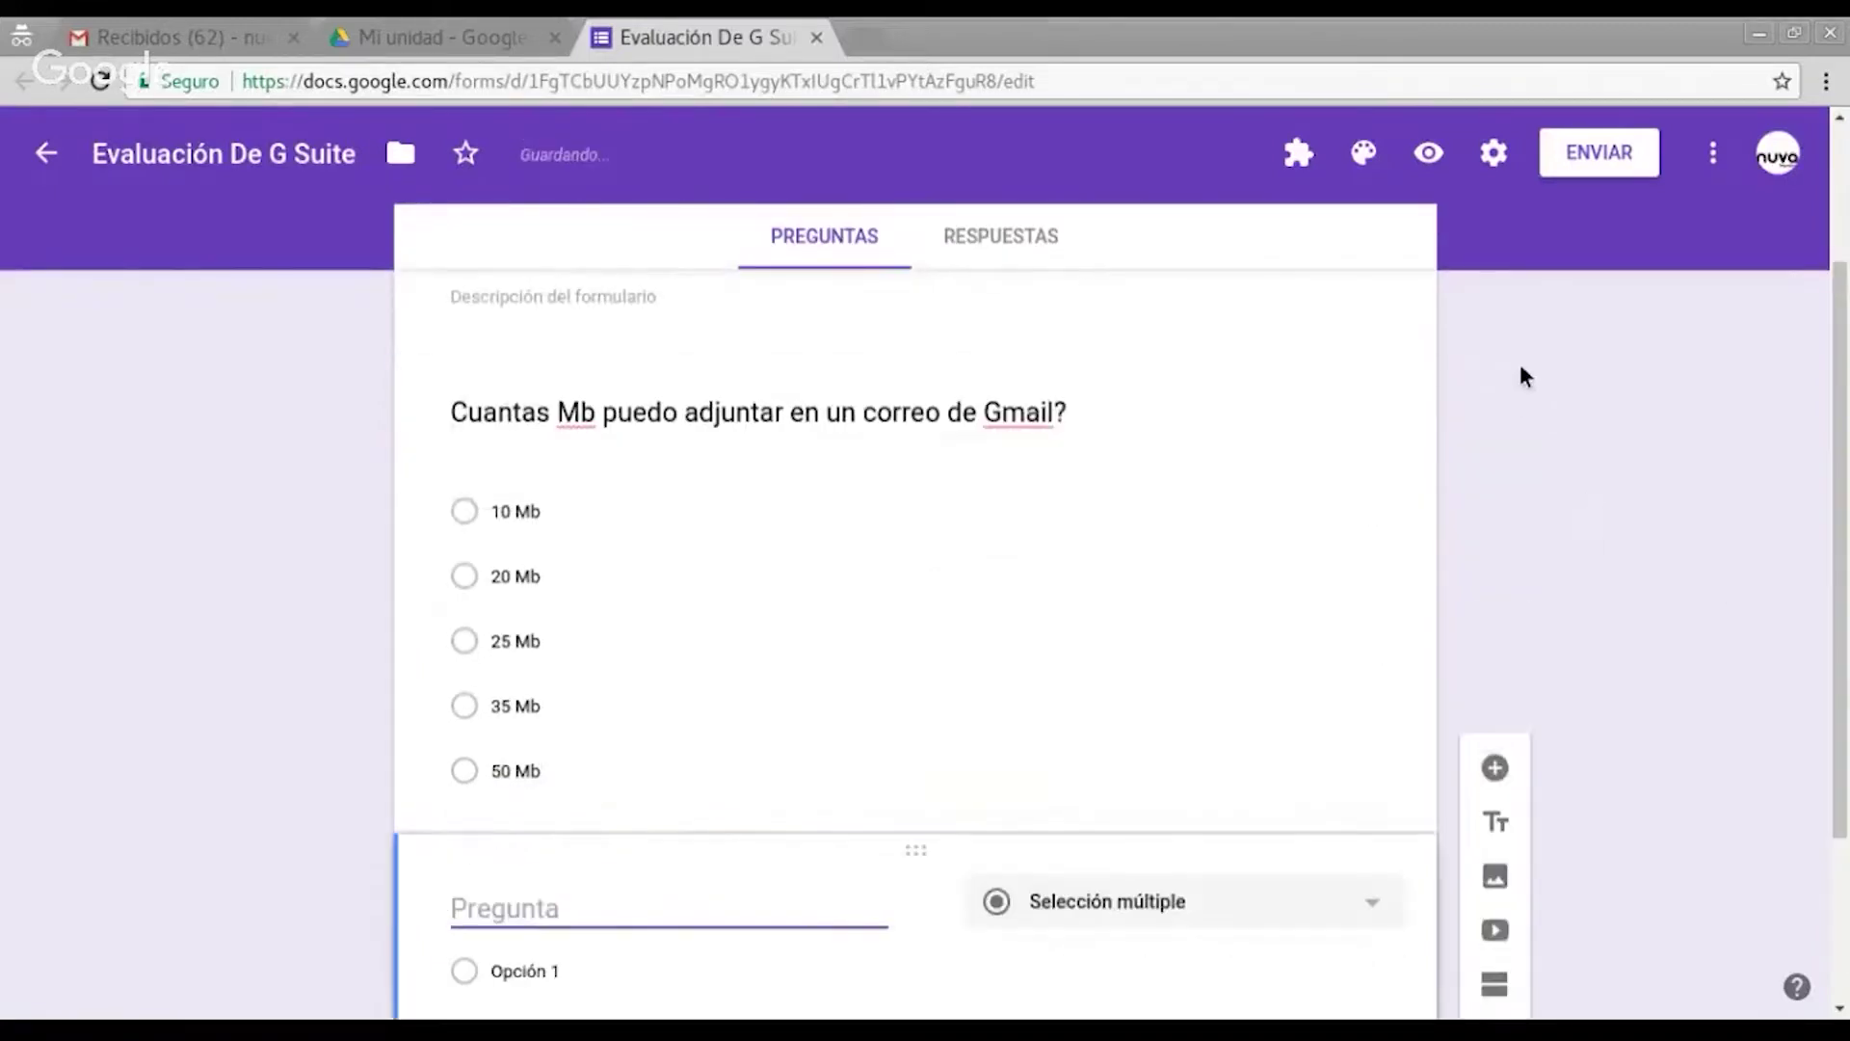
{"action": "type", "text": "Cunt"}
{"action": "key", "text": "BackSpace"}
{"action": "key", "text": "BackSpace"}
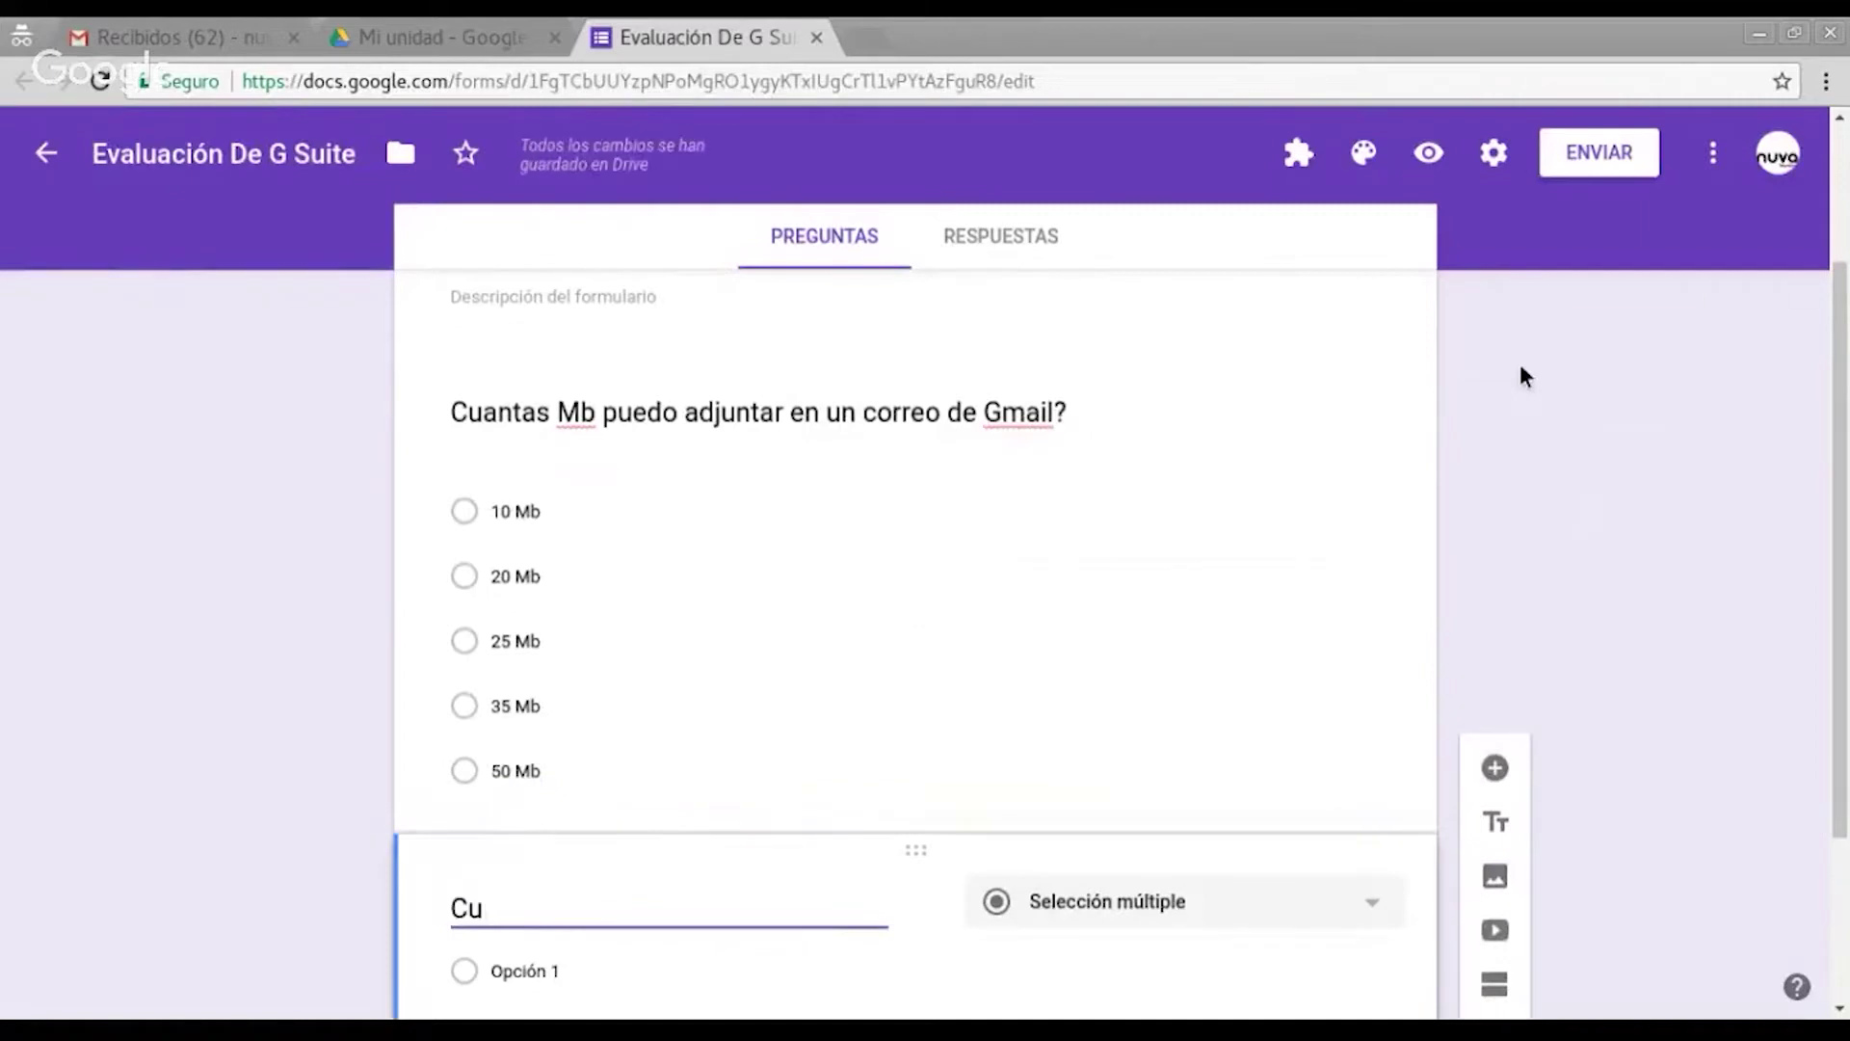
{"action": "type", "text": "antas "}
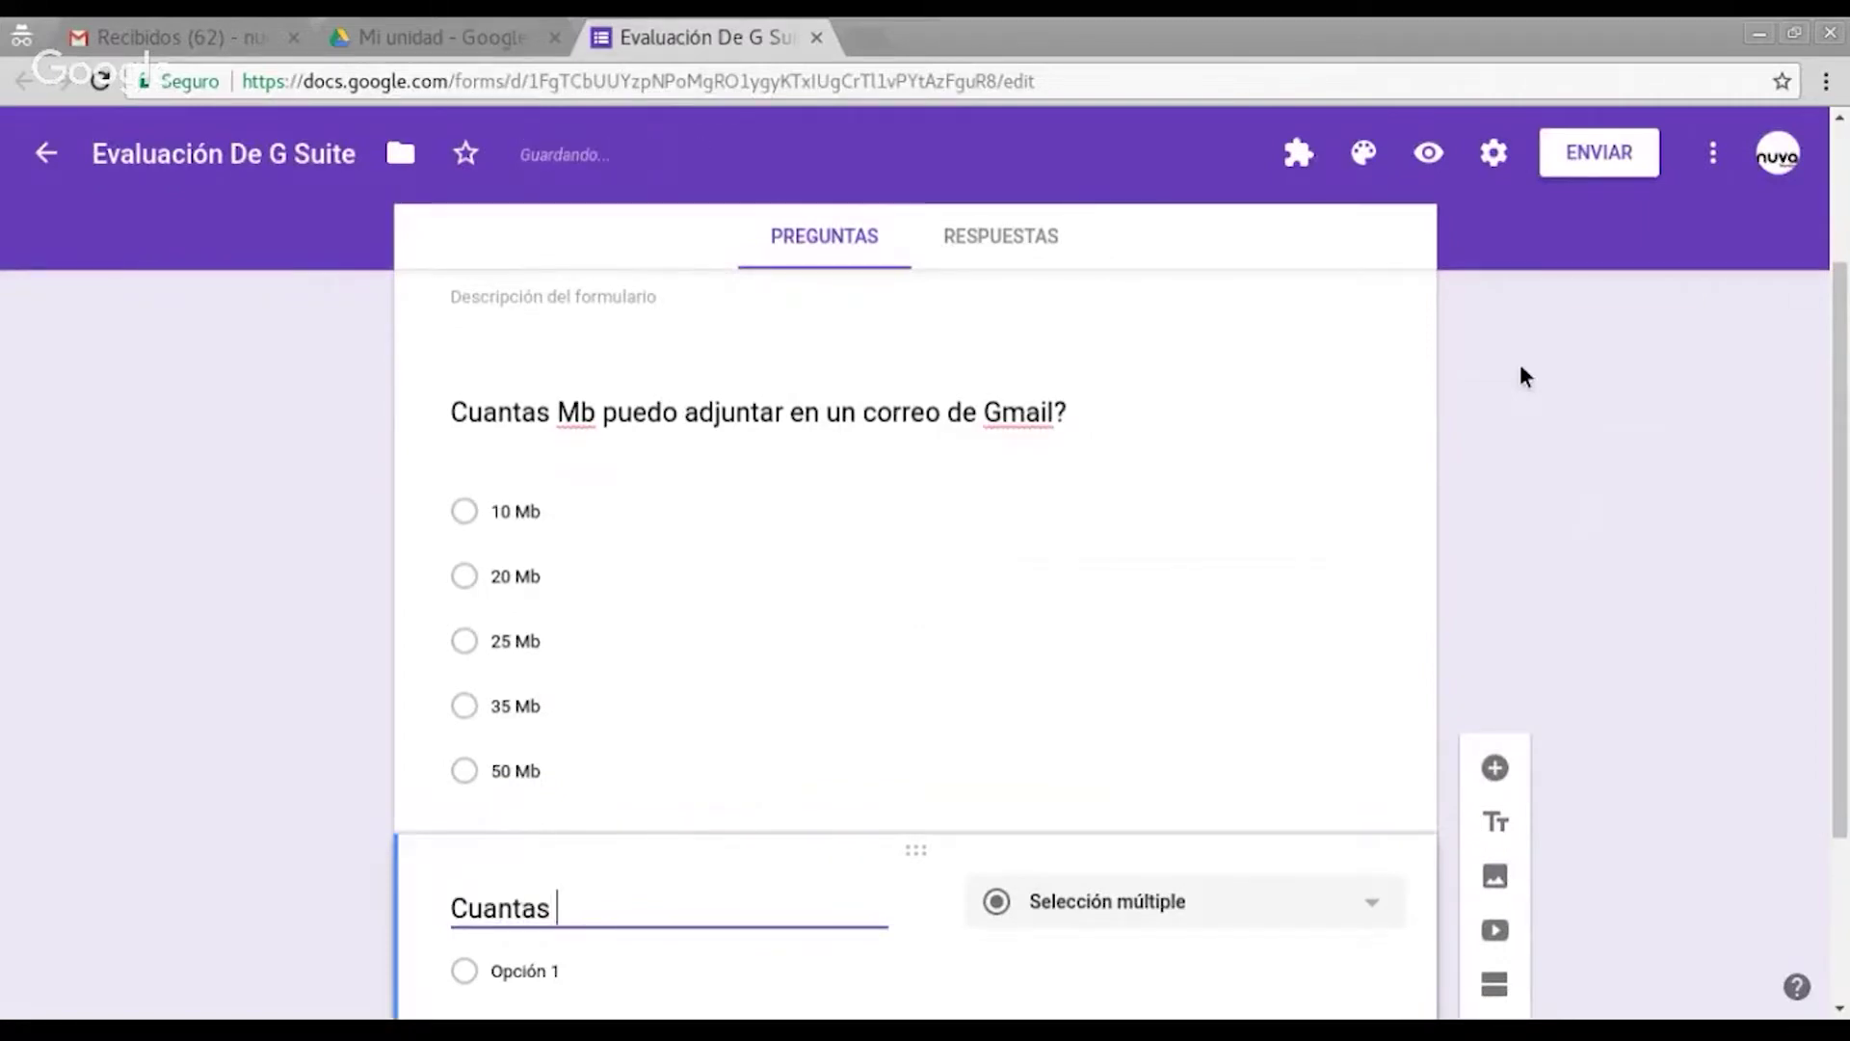
{"action": "type", "text": "personas pueden ei"}
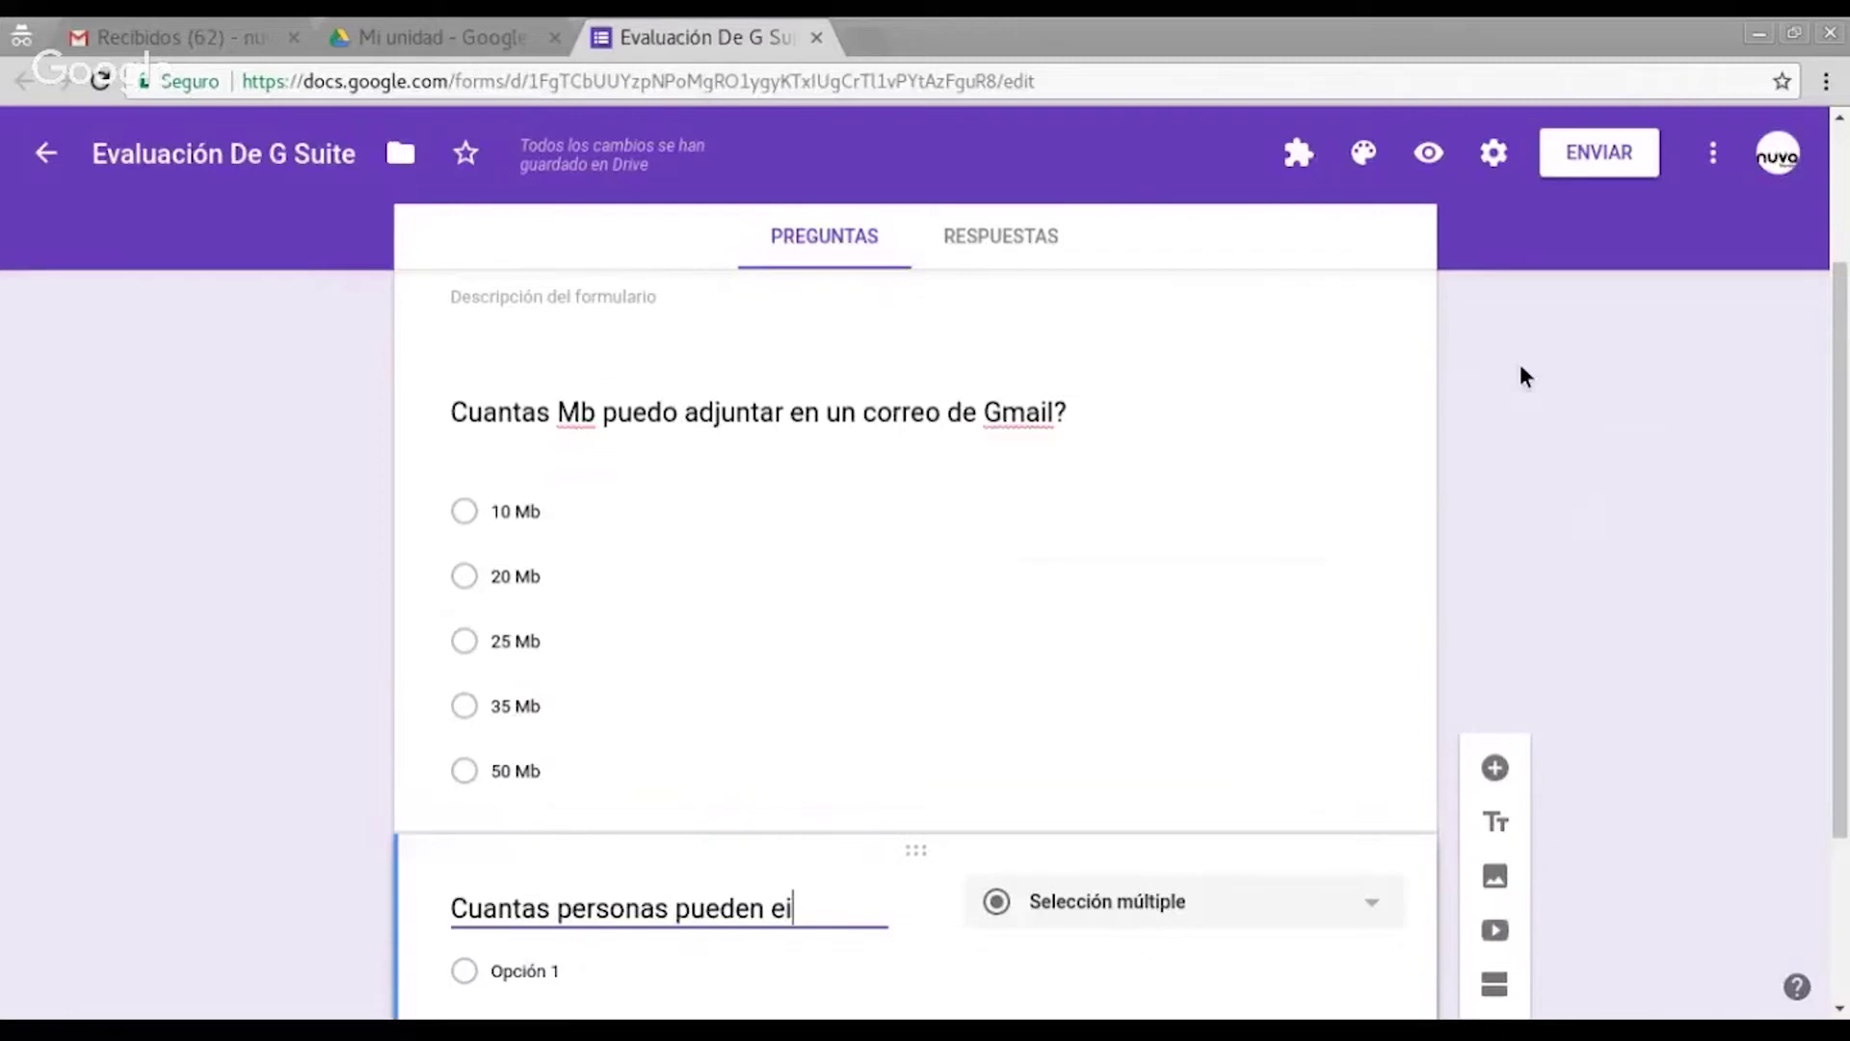
{"action": "key", "text": "BackSpace"}
{"action": "type", "text": "ditar el miam"}
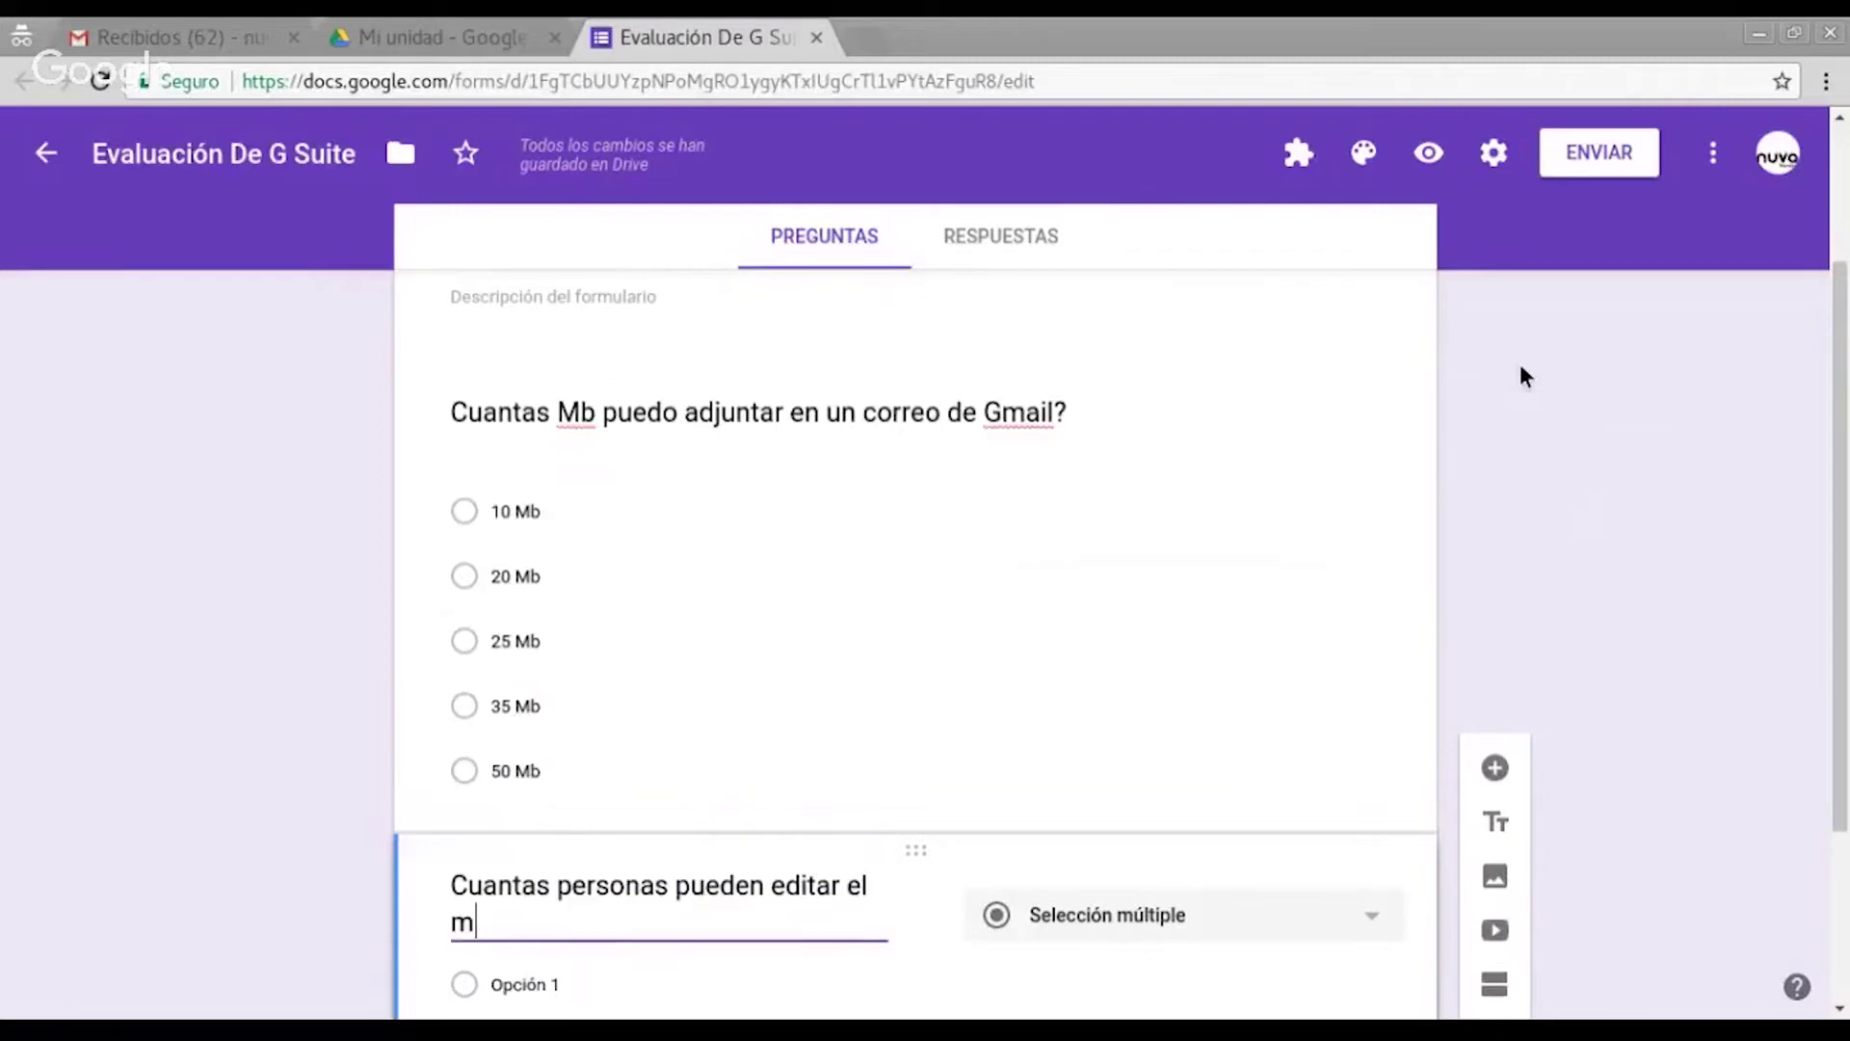
{"action": "key", "text": "BackSpace"}
{"action": "key", "text": "BackSpace"}
{"action": "type", "text": "smos"}
{"action": "key", "text": "BackSpace"}
{"action": "type", "text": "tiempo un mism"}
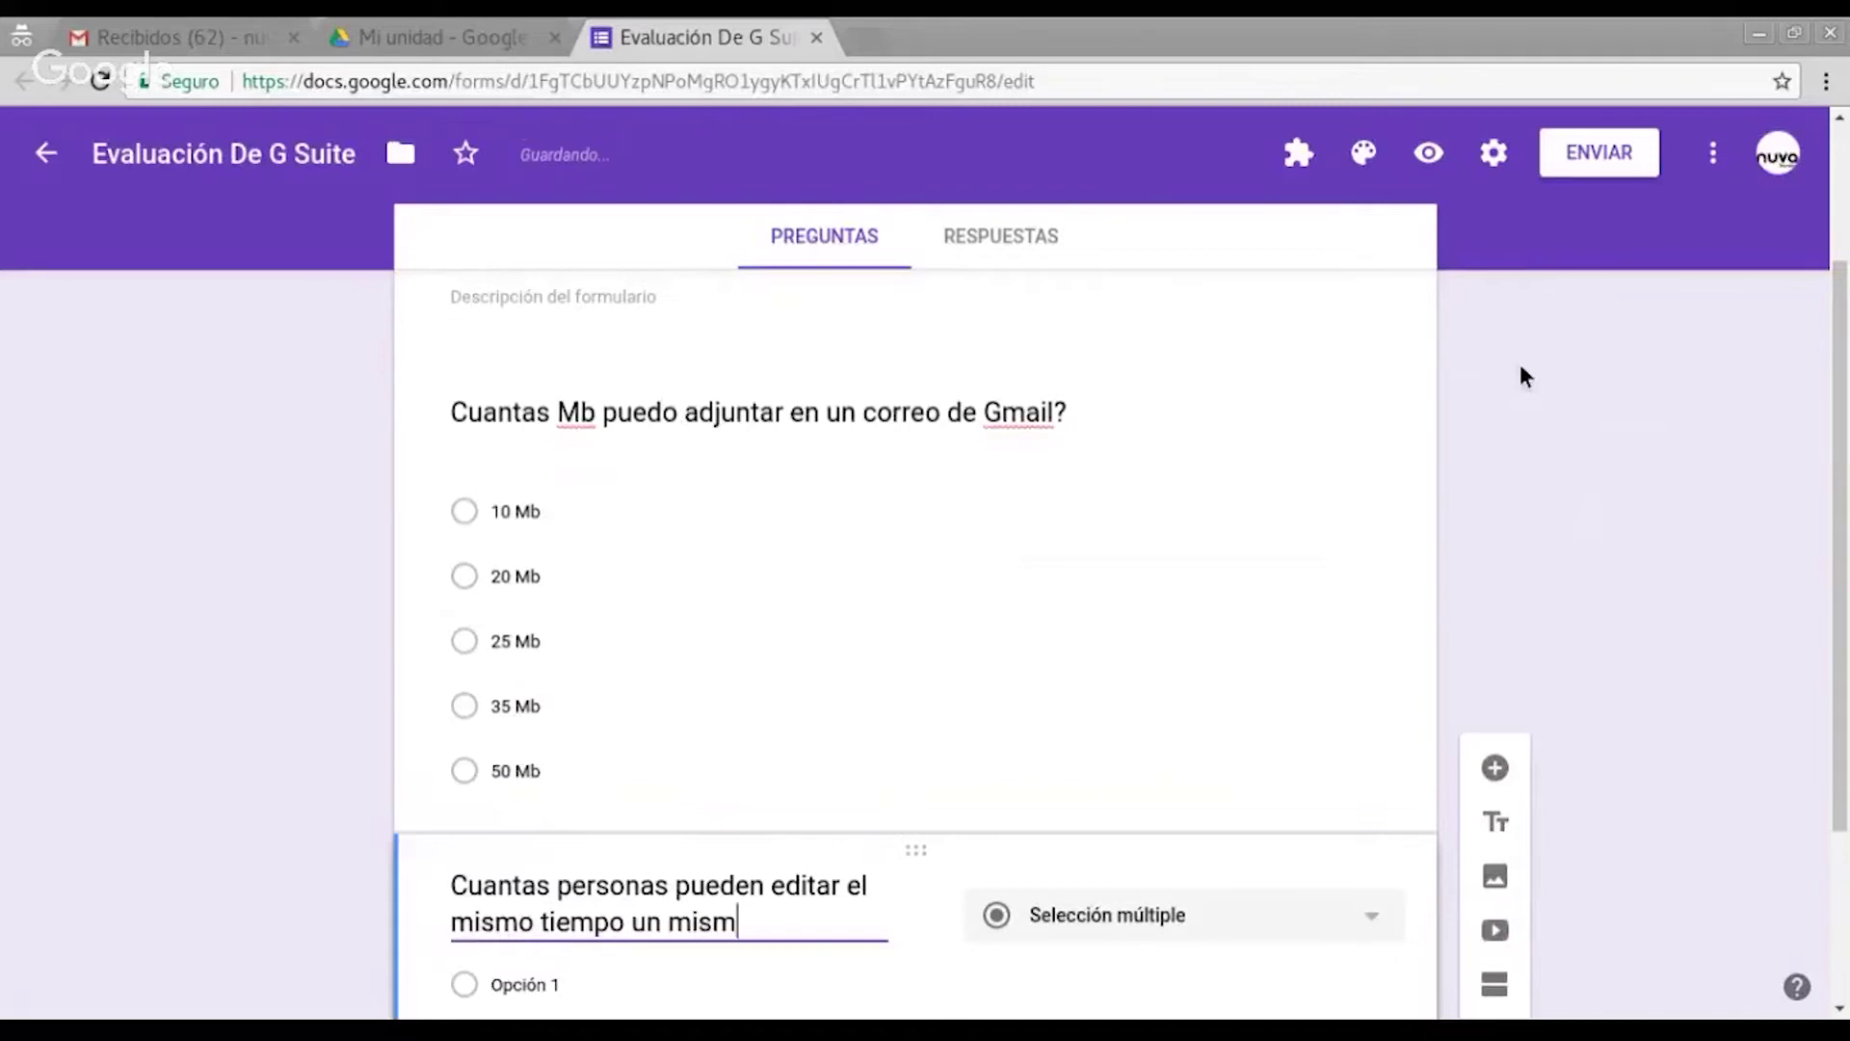
{"action": "type", "text": "o docume"}
{"action": "key", "text": "BackSpace"}
{"action": "type", "text": "ocume"}
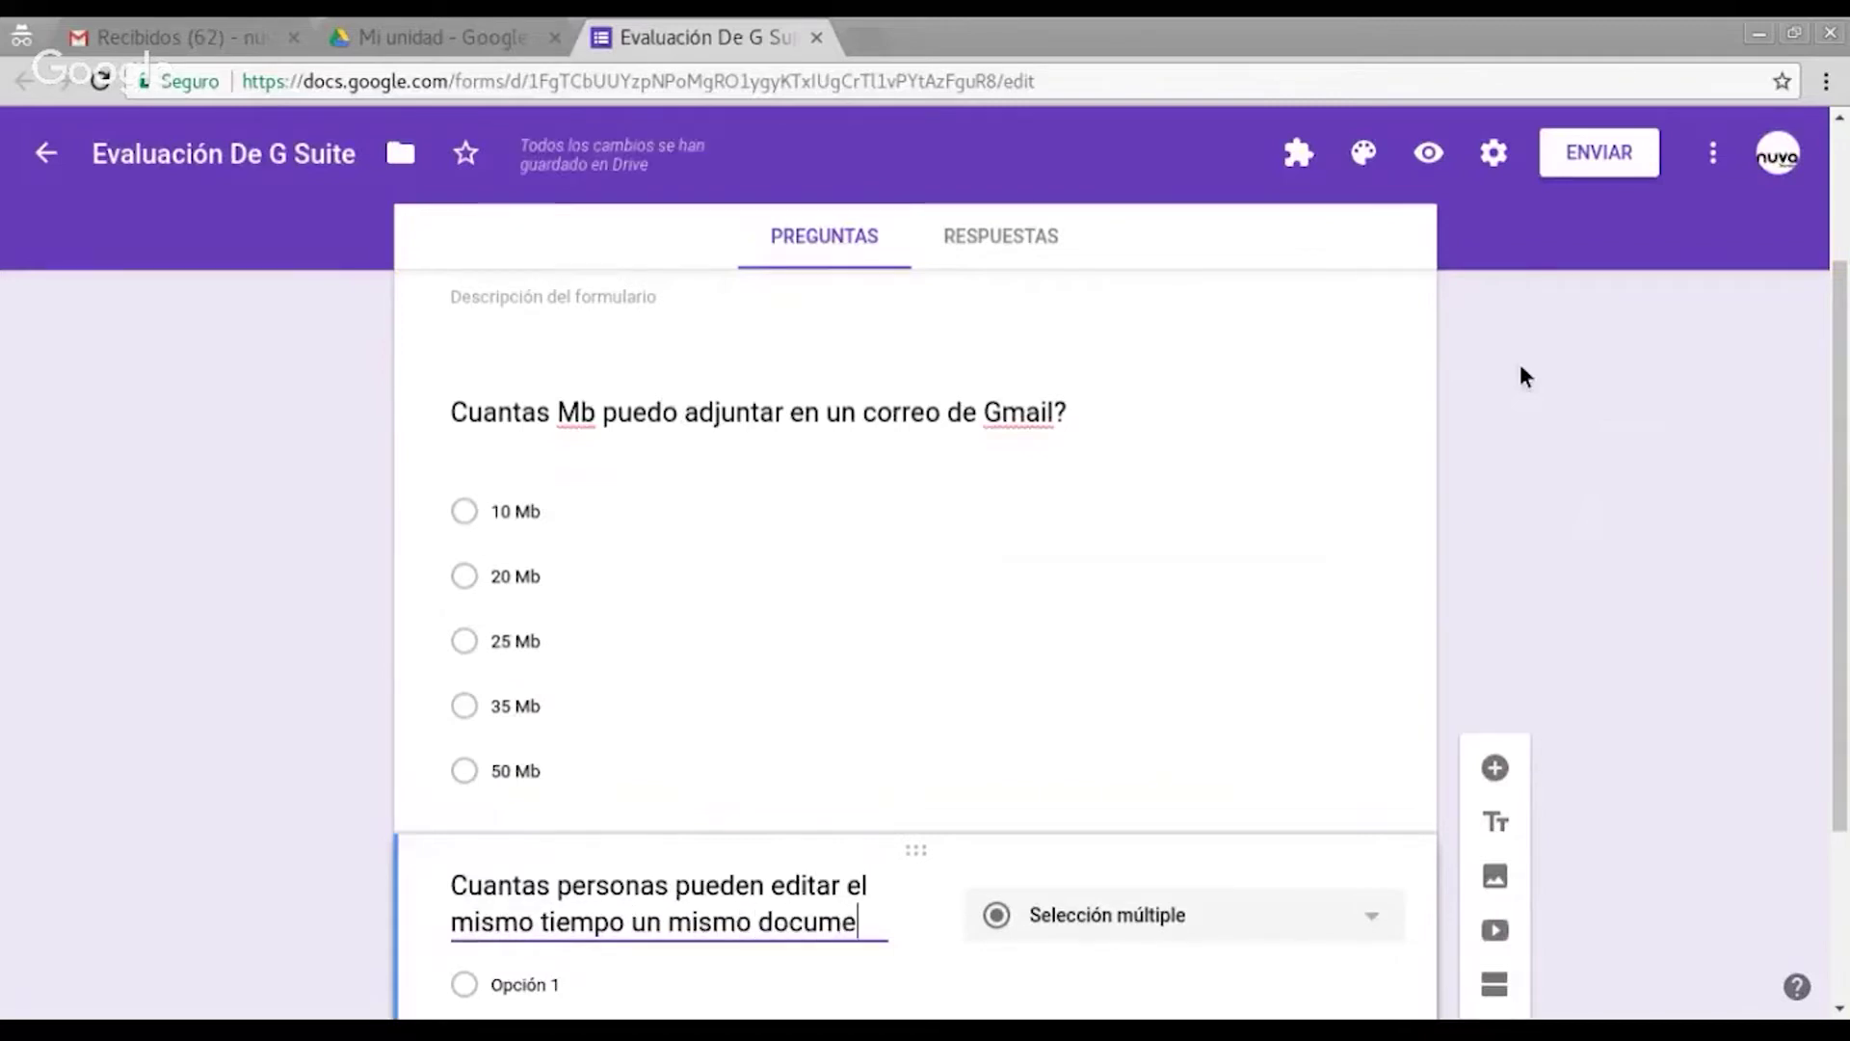
{"action": "type", "text": "nto de G"}
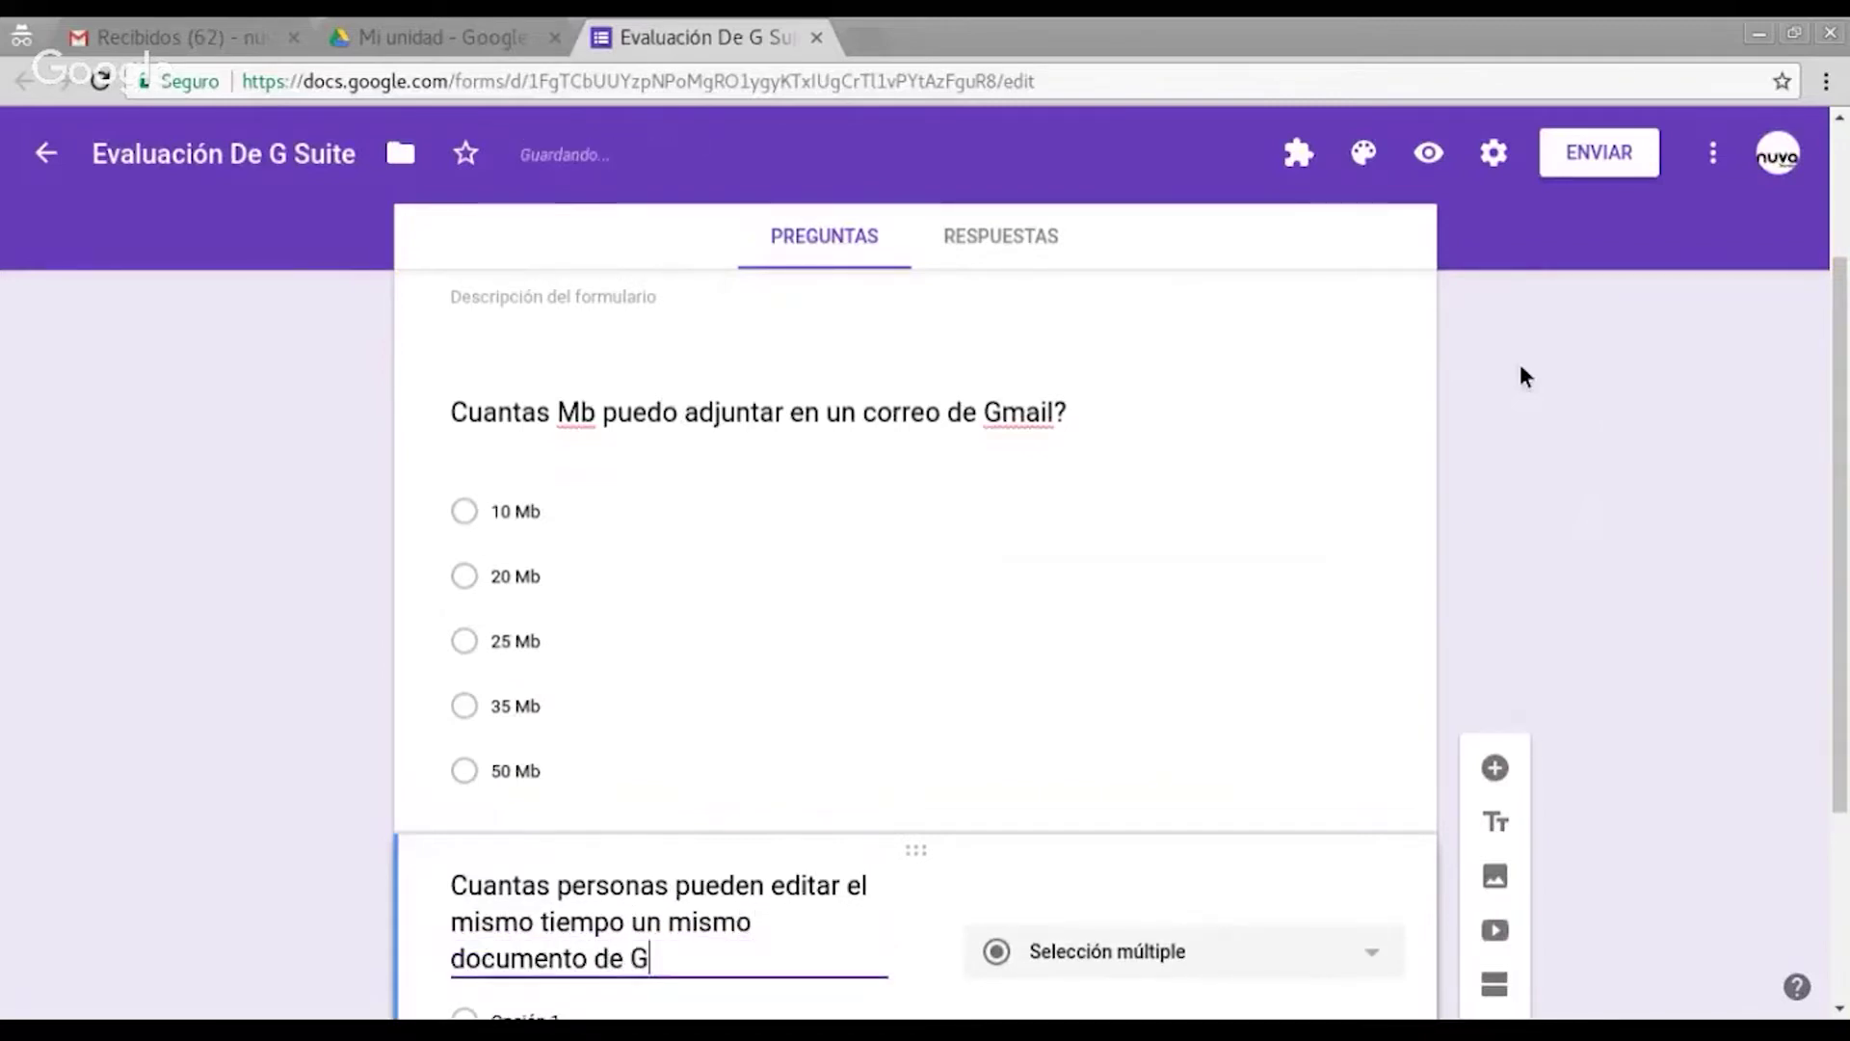
{"action": "type", "text": "oogle Docs"}
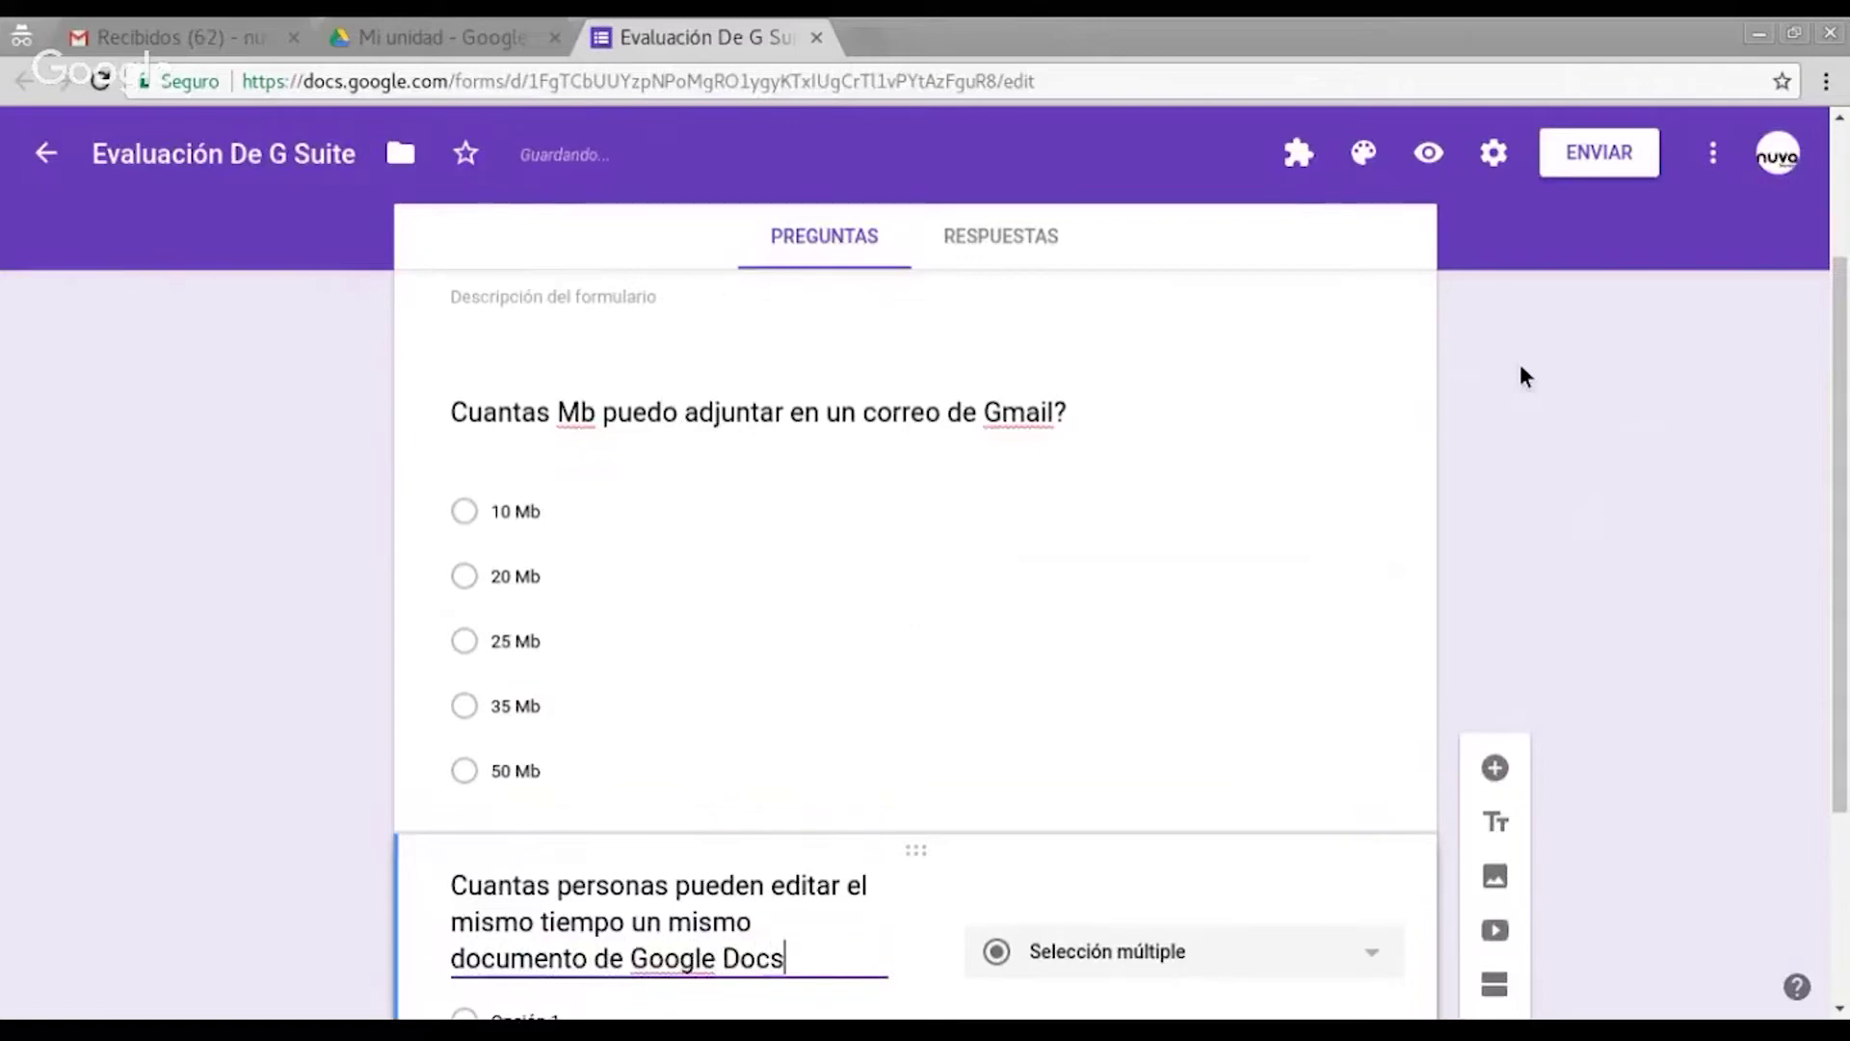
{"action": "type", "text": "?"}
- Keep the Google Docs question as "Selección múltiple" and enter the answer options "1", "10" and "30"
{"action": "scroll", "coordinate": [1436, 385], "scroll_direction": "down", "scroll_amount": 1}
{"action": "scroll", "coordinate": [1460, 424], "scroll_direction": "down", "scroll_amount": 2}
{"action": "left_click", "coordinate": [1108, 669]}
{"action": "left_click", "coordinate": [526, 737]}
{"action": "type", "text": "1"}
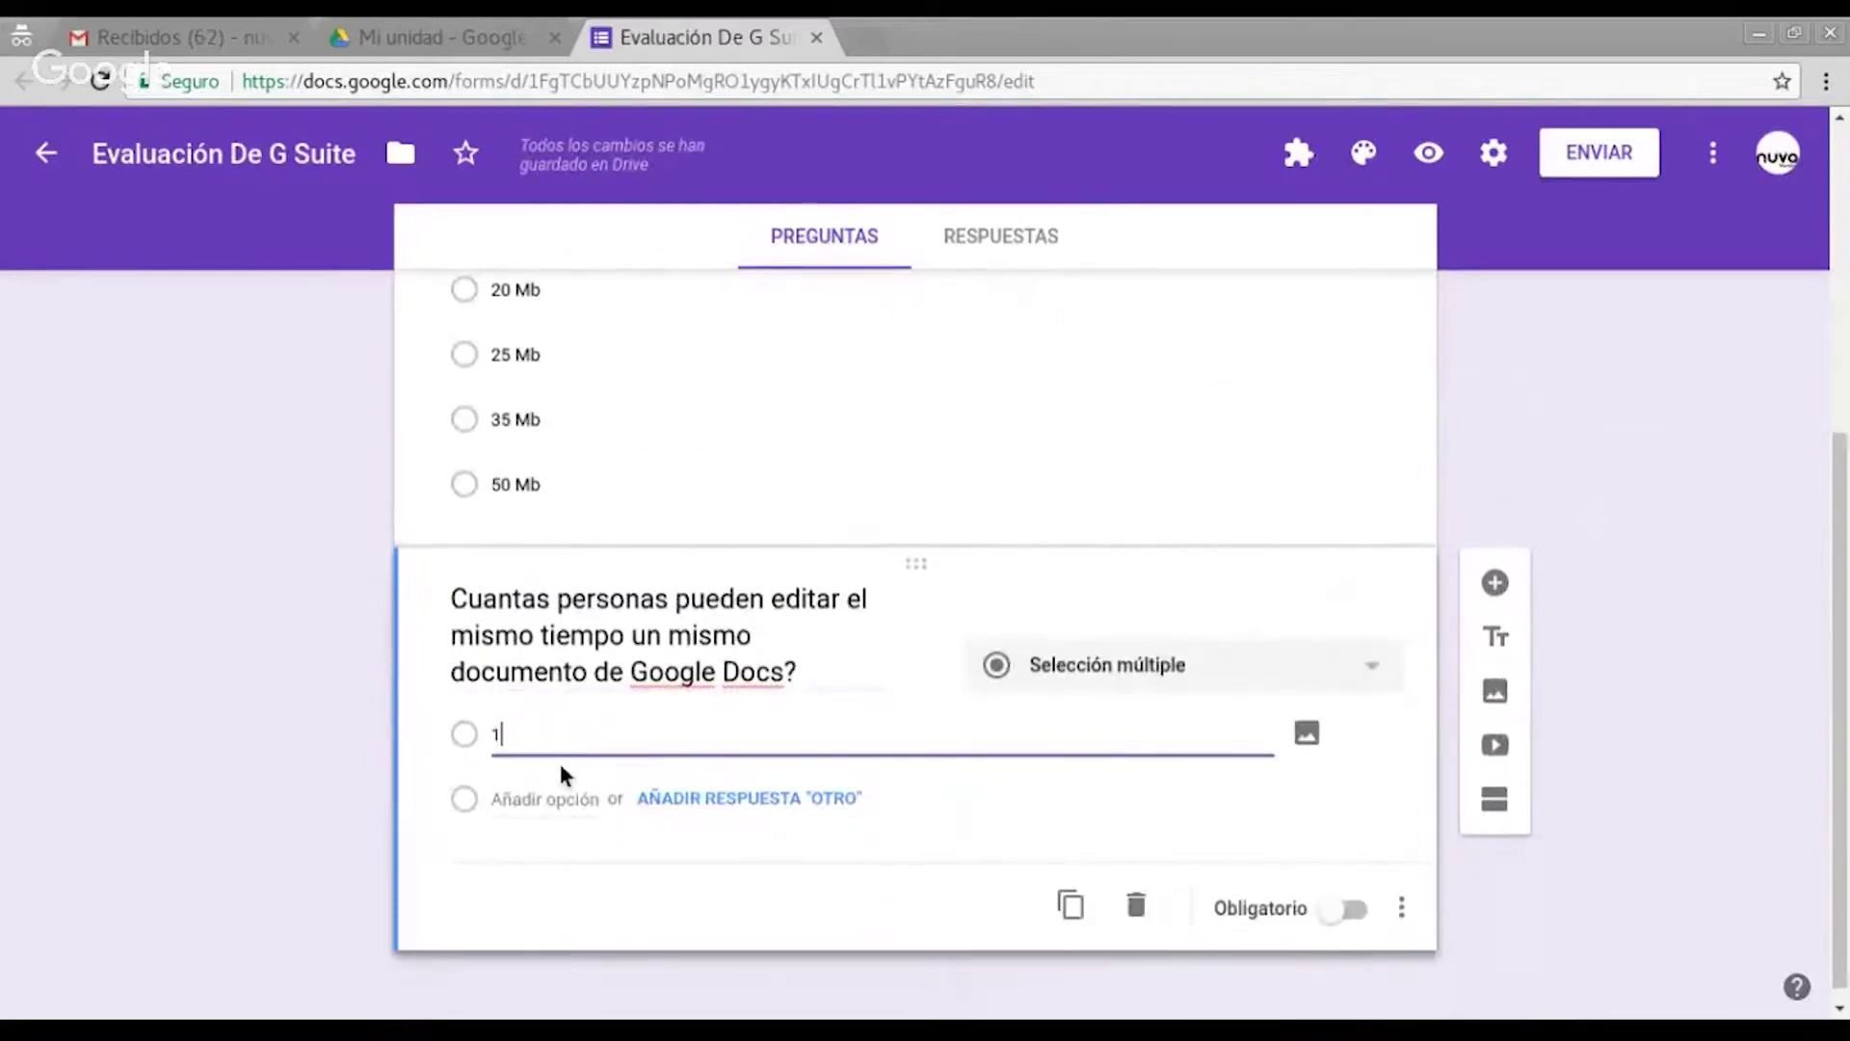
{"action": "key", "text": "Return"}
{"action": "type", "text": "10"}
{"action": "key", "text": "Return"}
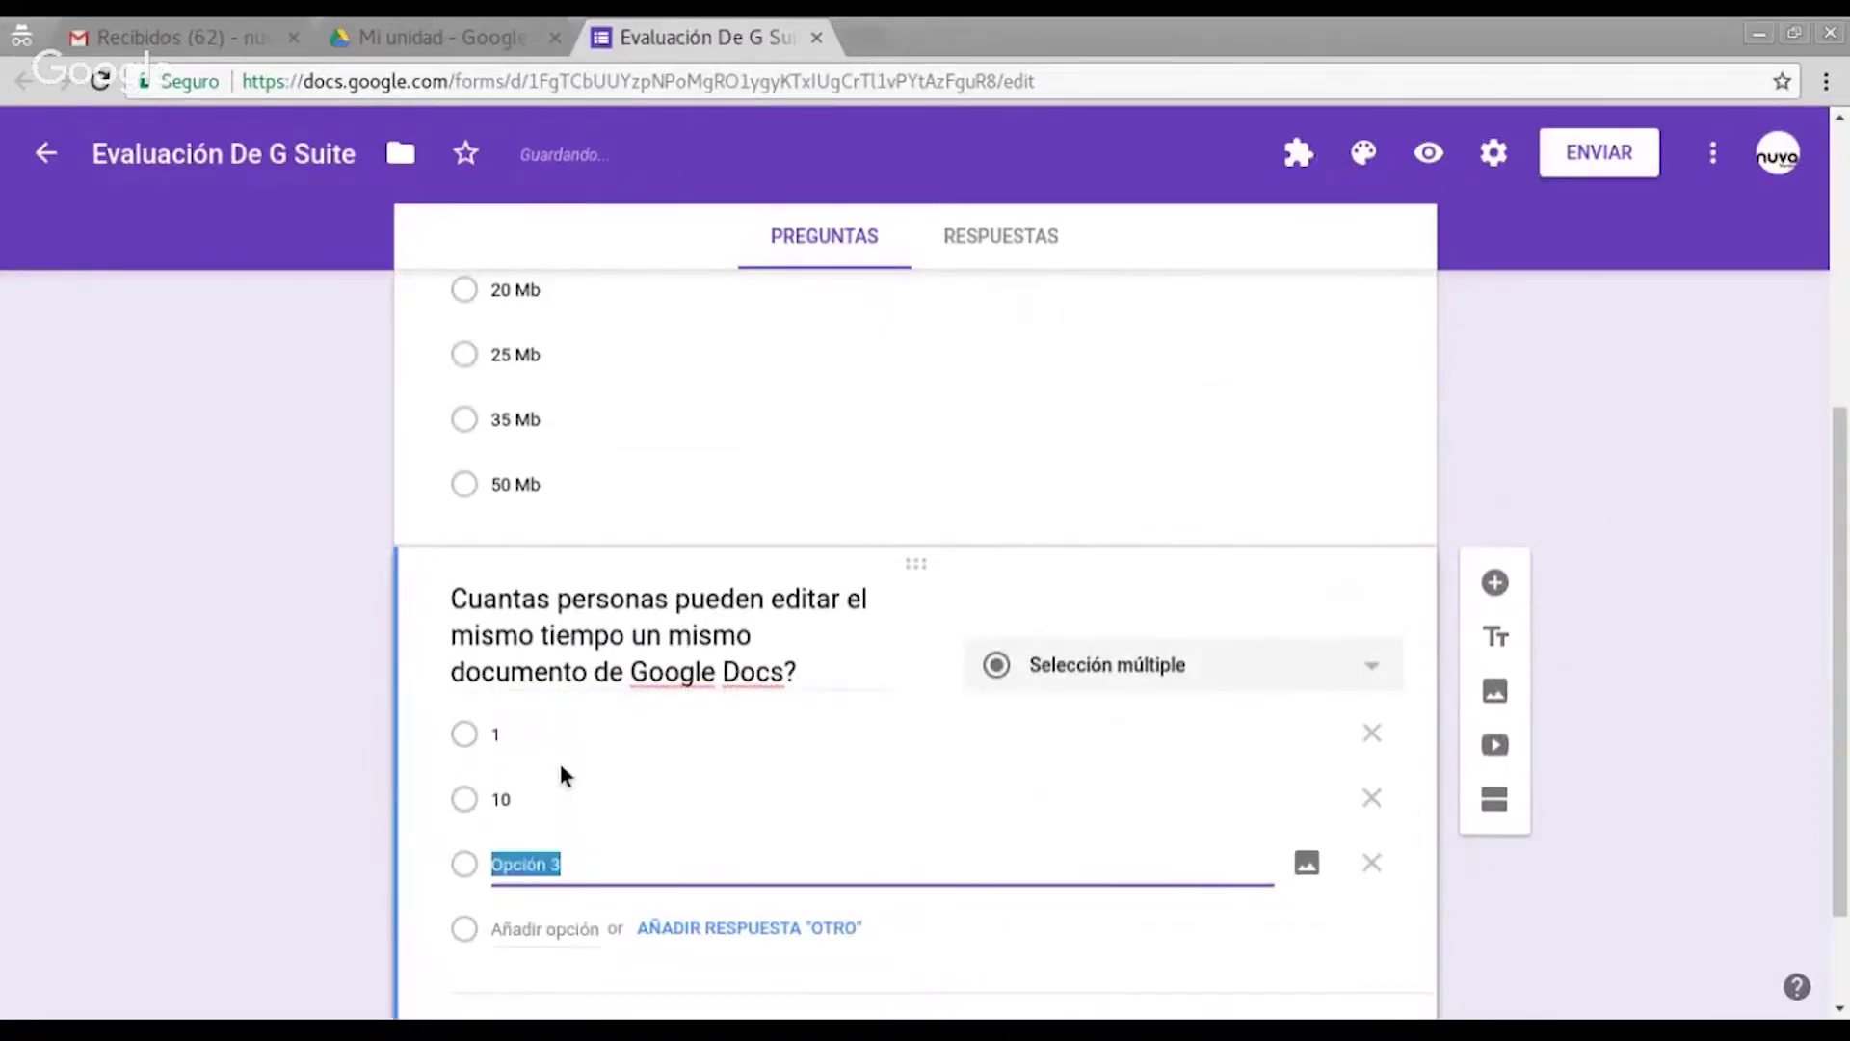
{"action": "type", "text": "30"}
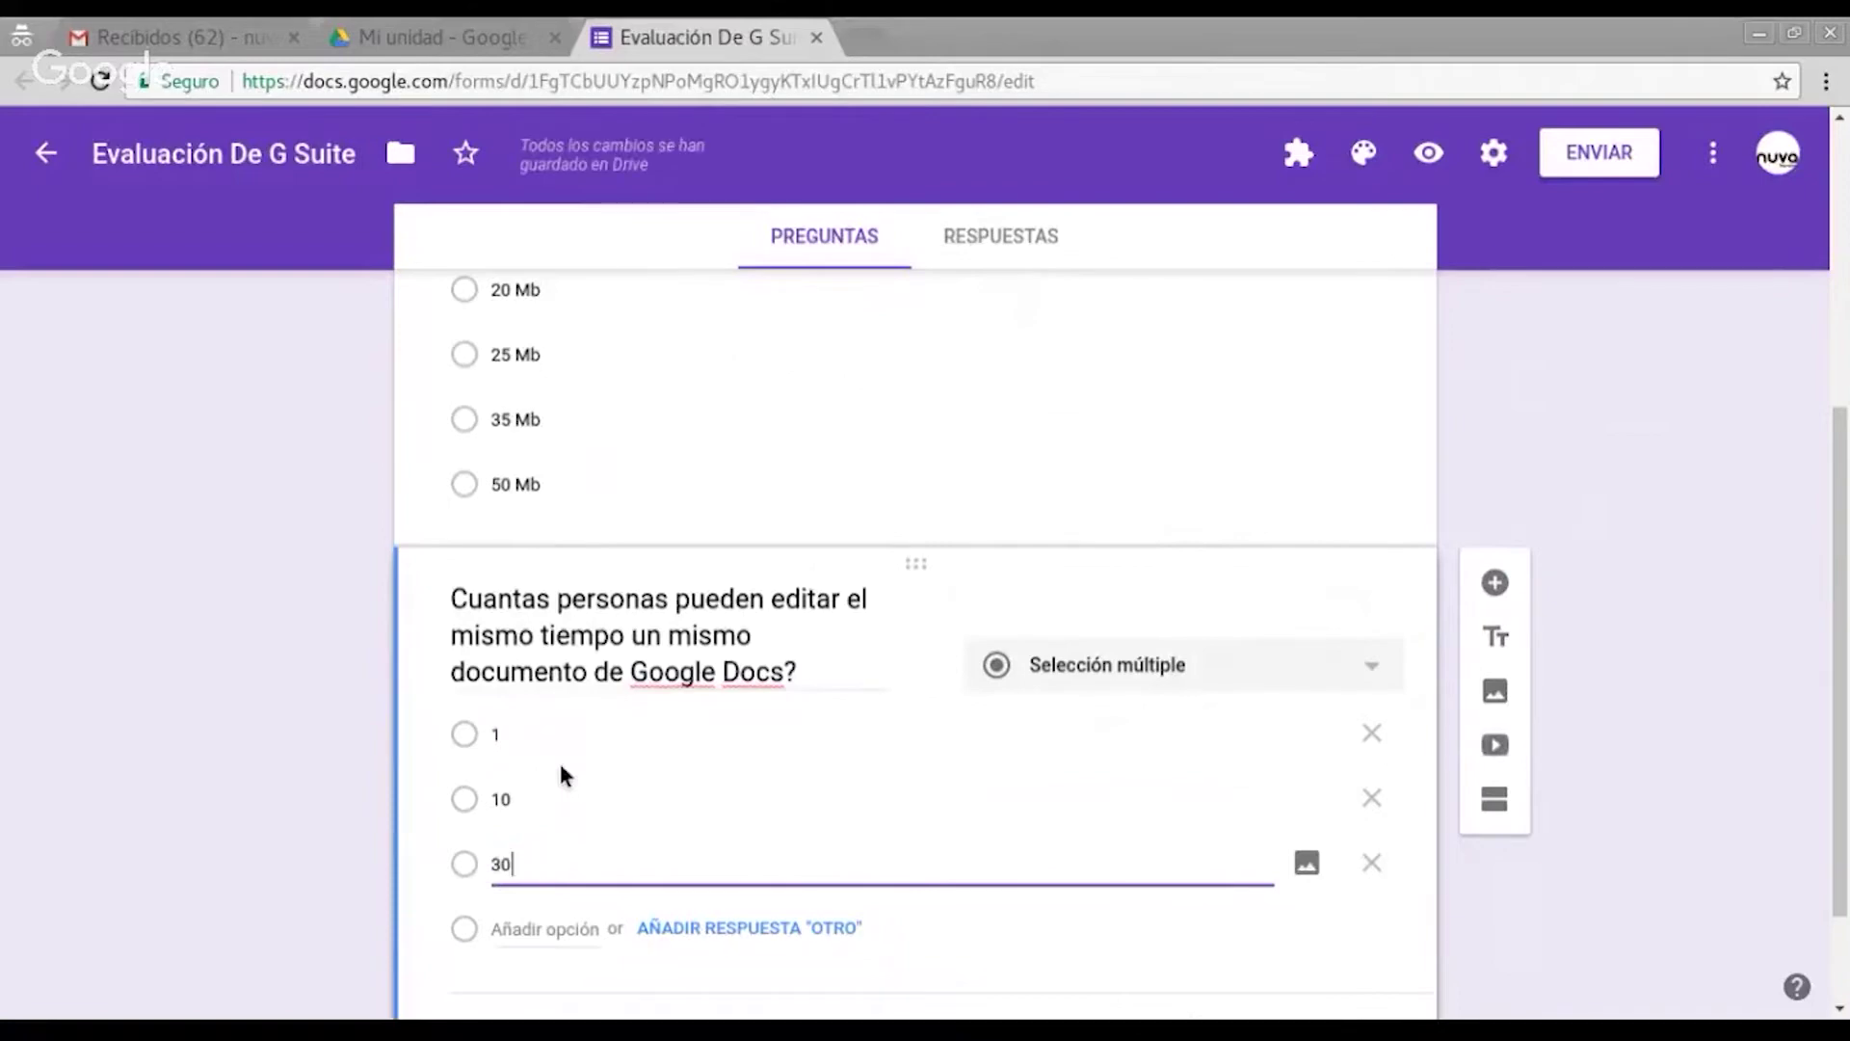
- Add the answer options "50", "100" and "Ilimitado" to the Google Docs question
{"action": "key", "text": "Return"}
{"action": "type", "text": "50"}
{"action": "key", "text": "Return"}
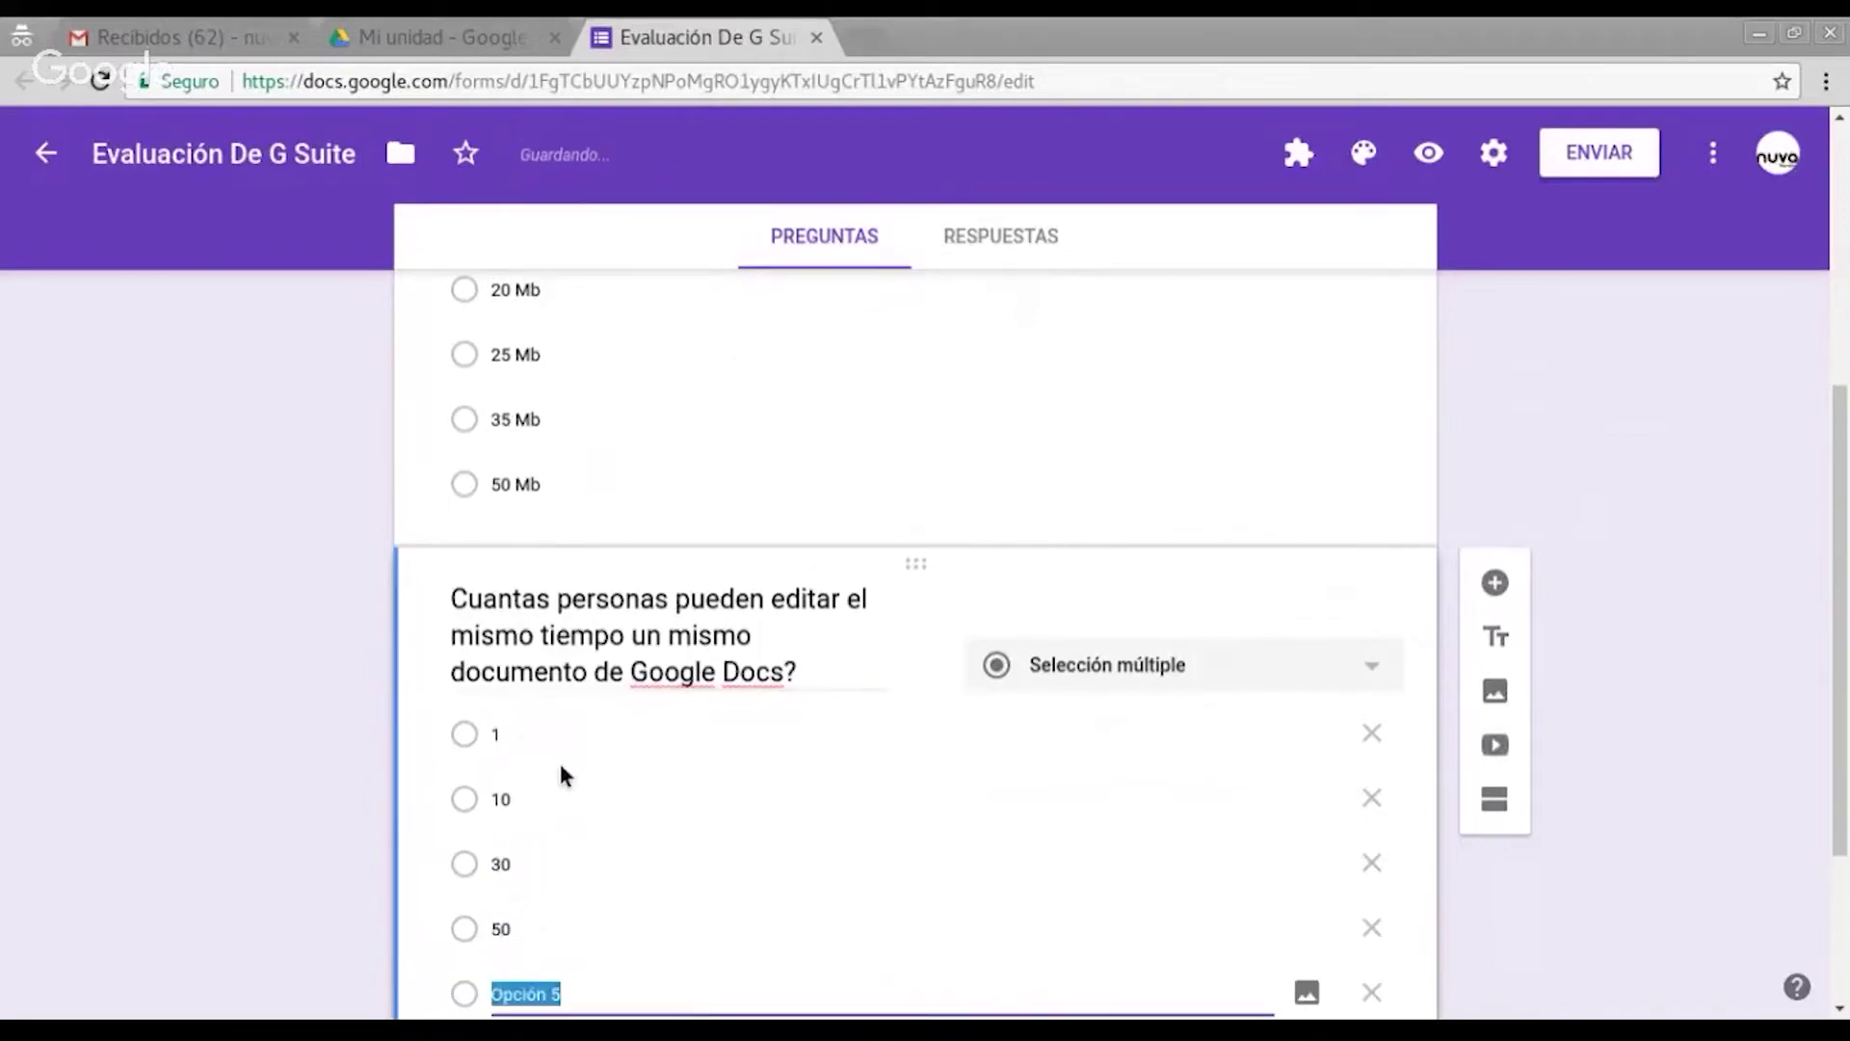
{"action": "type", "text": "100"}
{"action": "key", "text": "Return"}
{"action": "type", "text": "Ilimitado"}
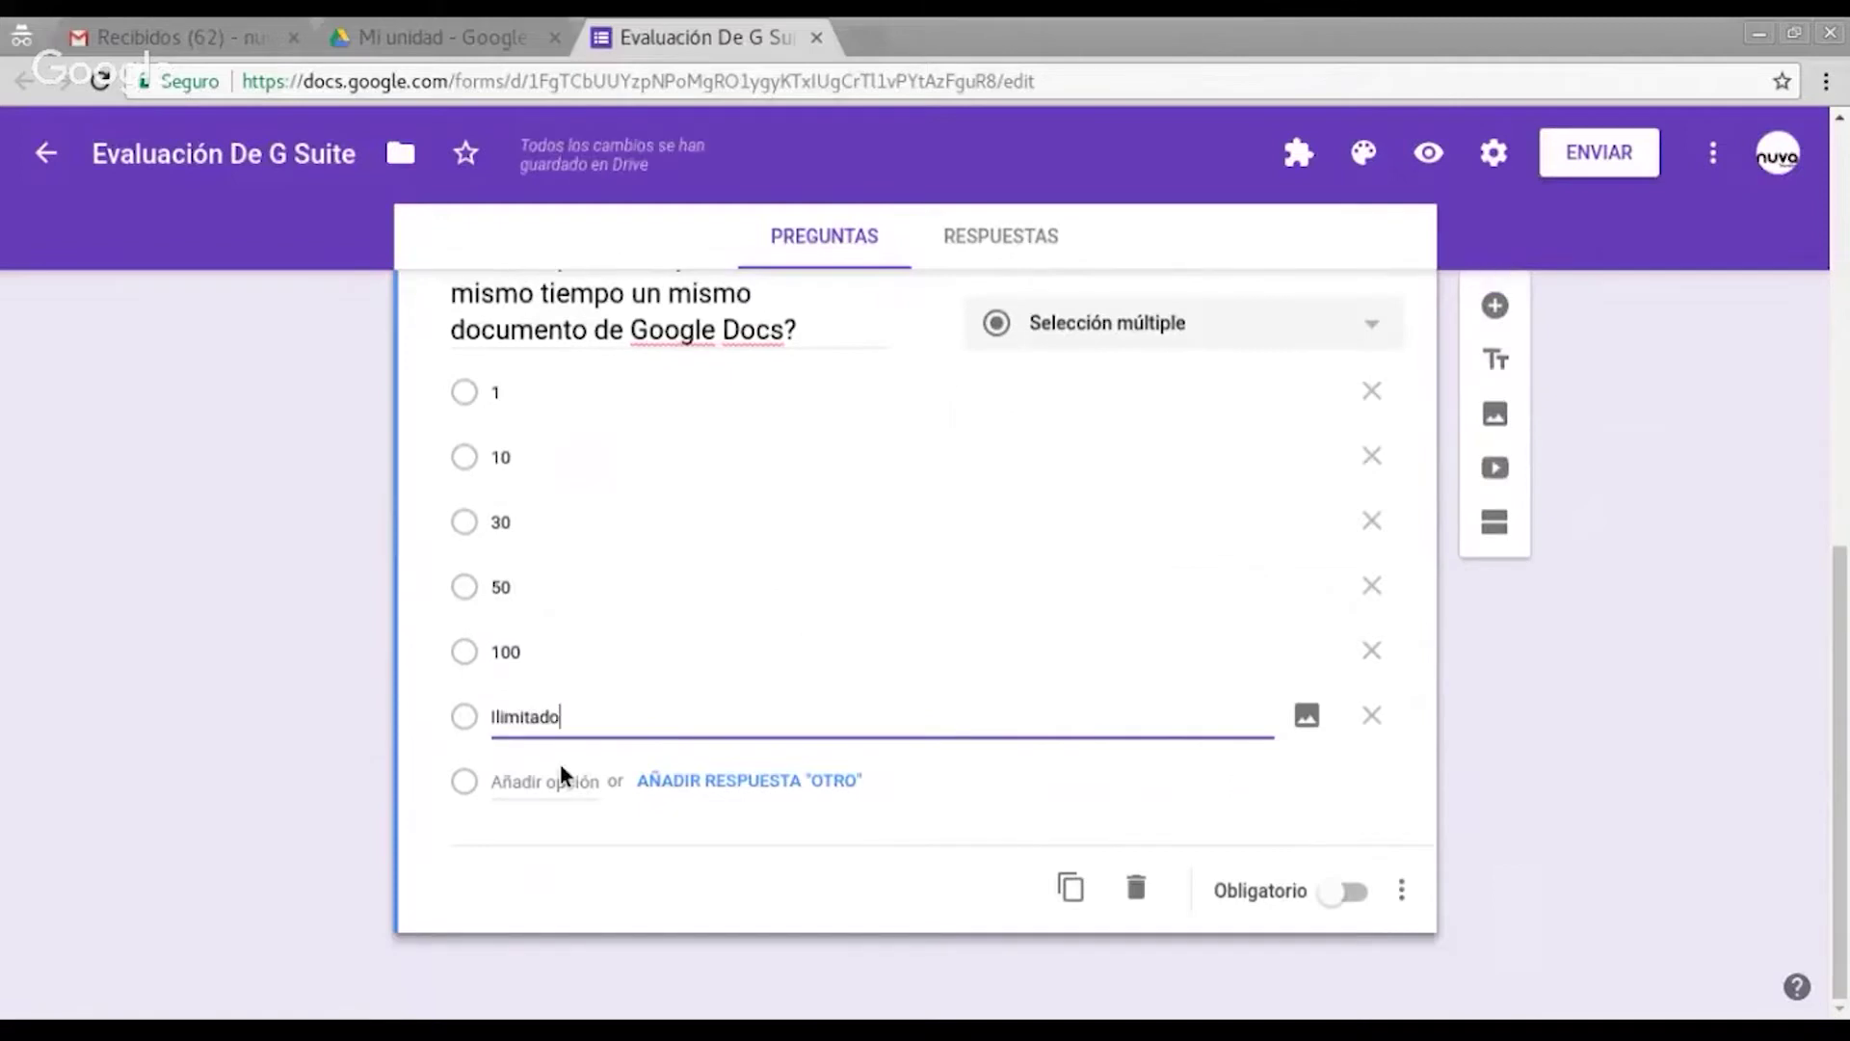
{"action": "left_click", "coordinate": [455, 896]}
- Enable "Recopilar las direcciones de correo electrónico" in the form's general settings, leaving "Acuse de recibo de respuestas" off
{"action": "scroll", "coordinate": [1697, 708], "scroll_direction": "up", "scroll_amount": 3}
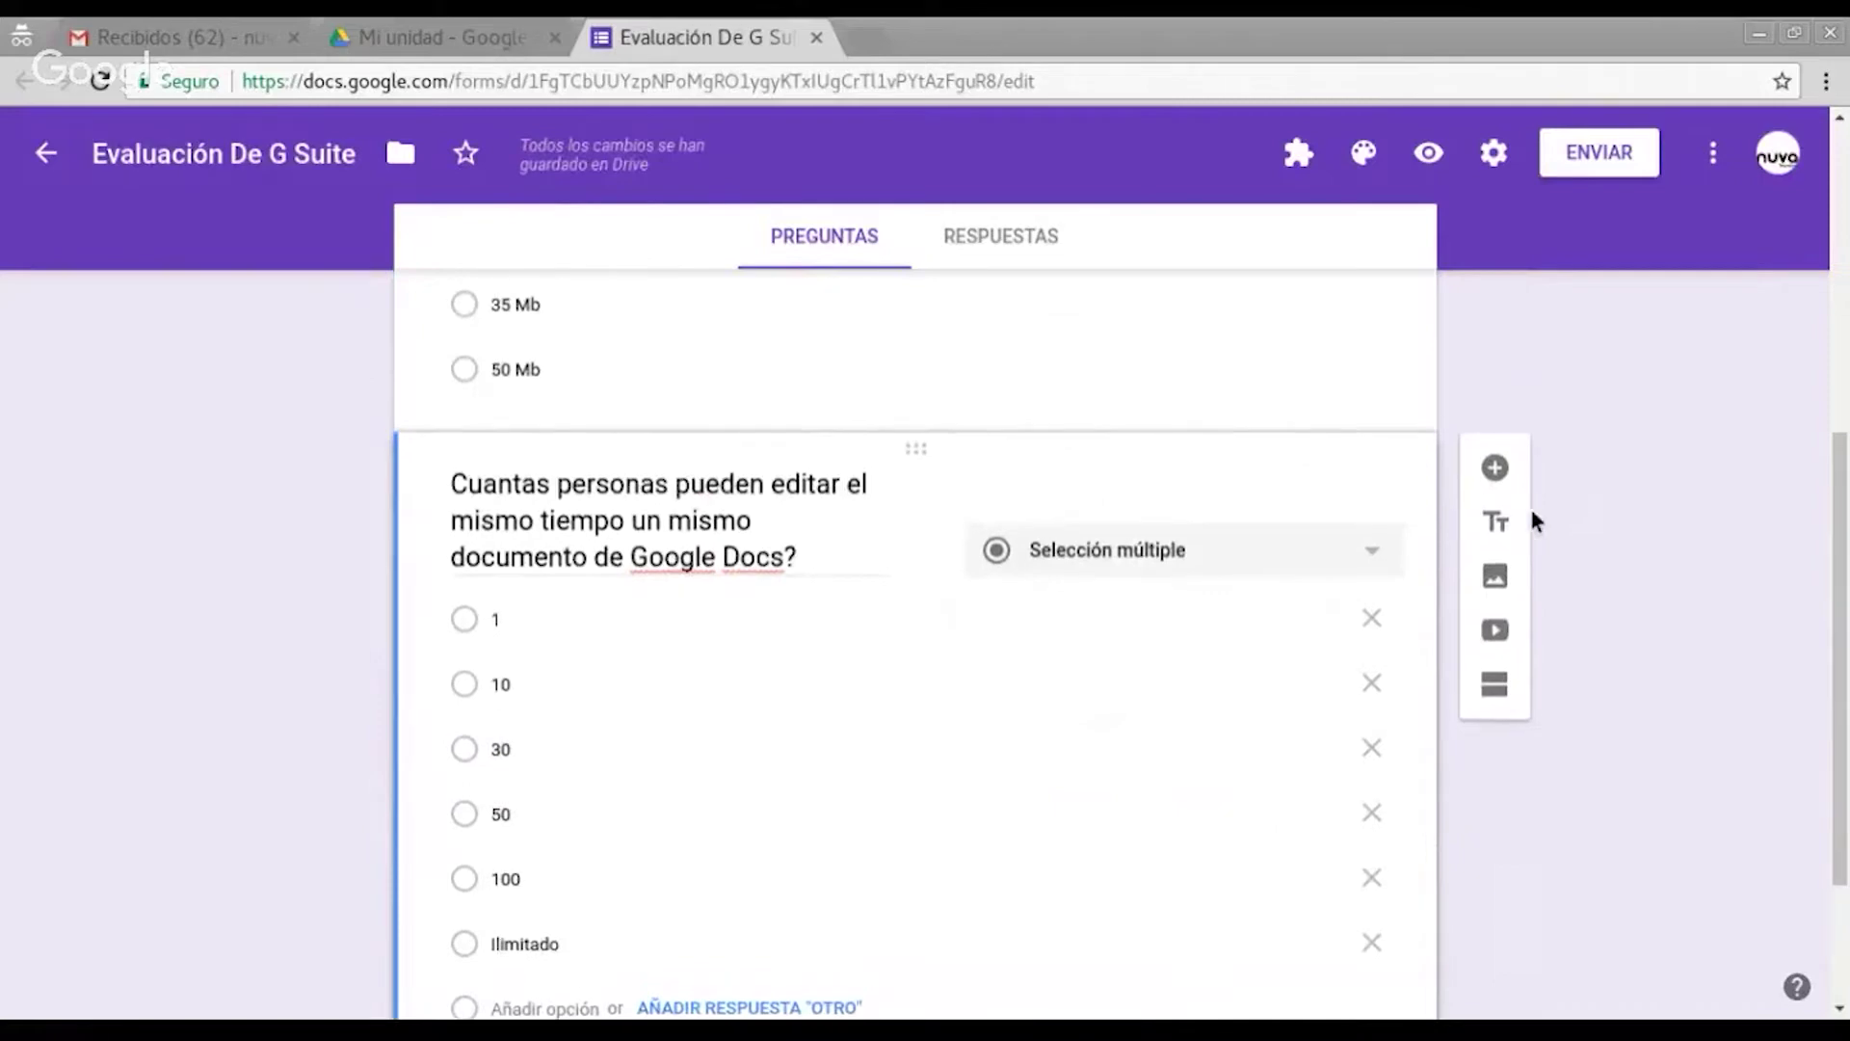
{"action": "scroll", "coordinate": [1580, 521], "scroll_direction": "up", "scroll_amount": 4}
{"action": "scroll", "coordinate": [1561, 543], "scroll_direction": "up", "scroll_amount": 1}
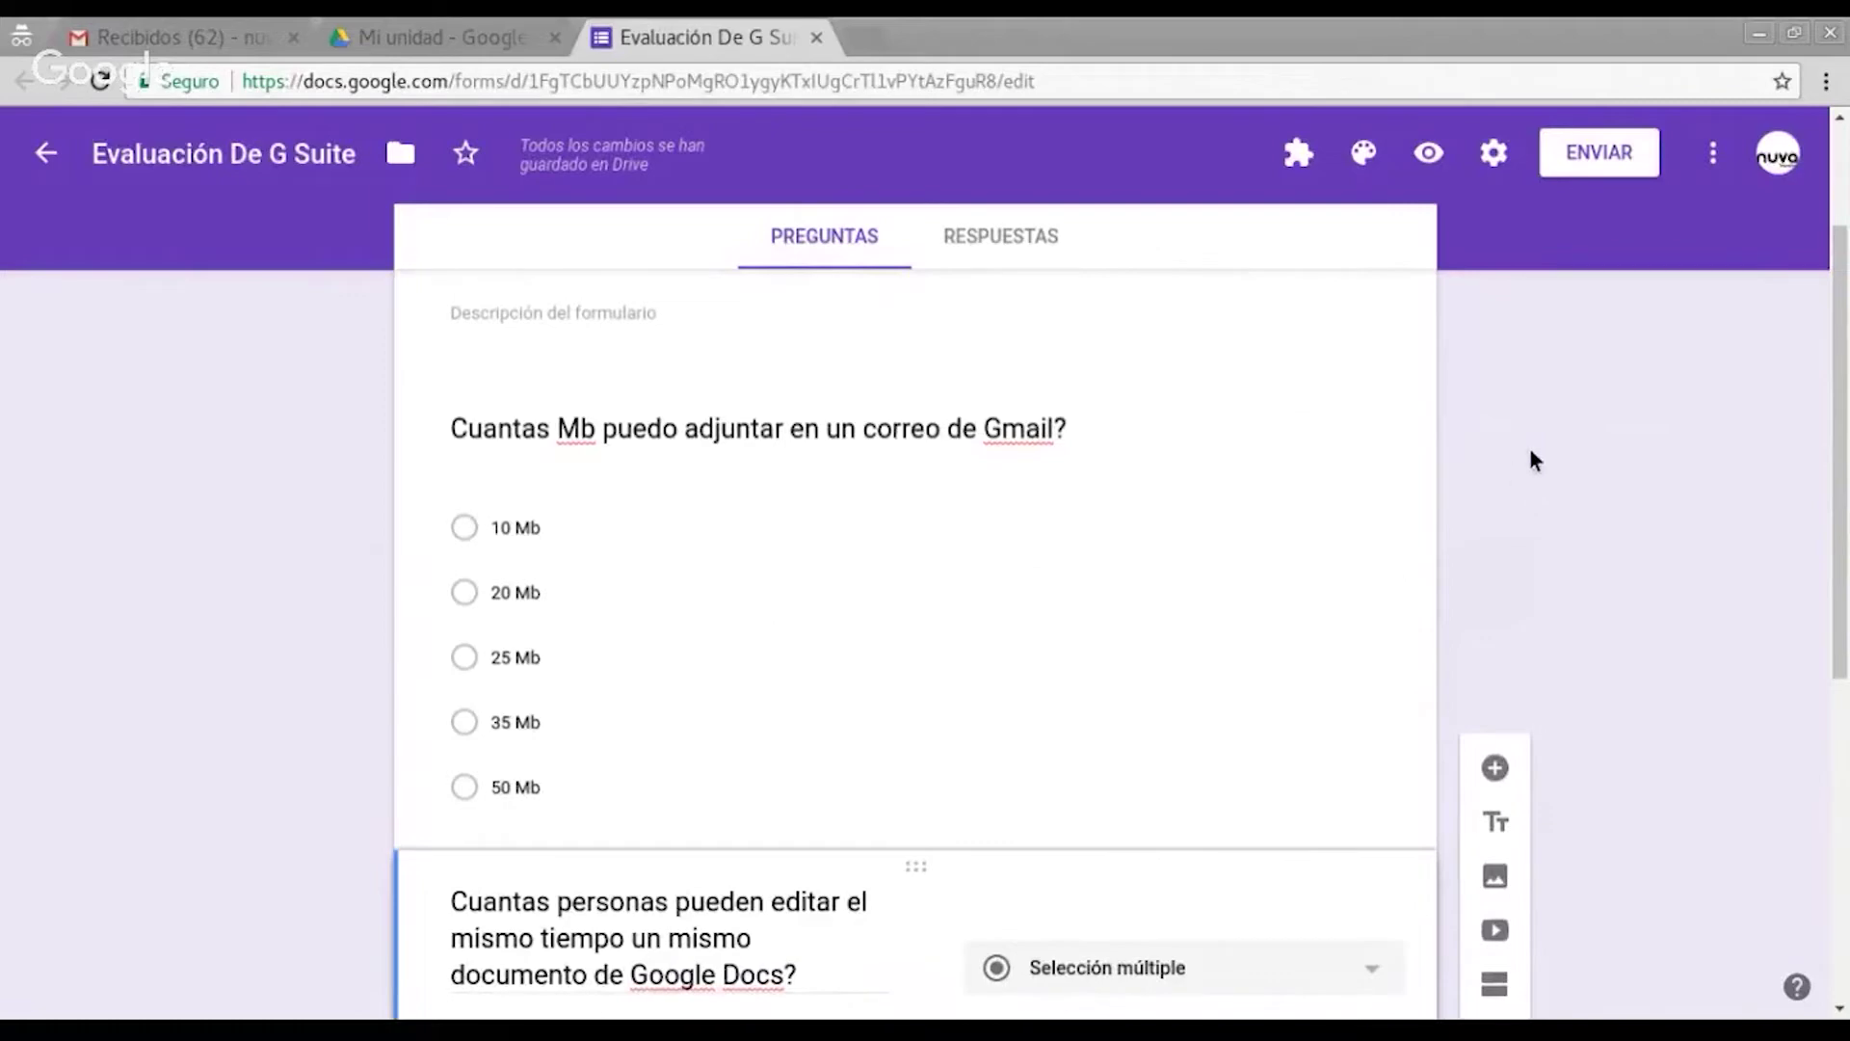
{"action": "scroll", "coordinate": [1537, 463], "scroll_direction": "up", "scroll_amount": 3}
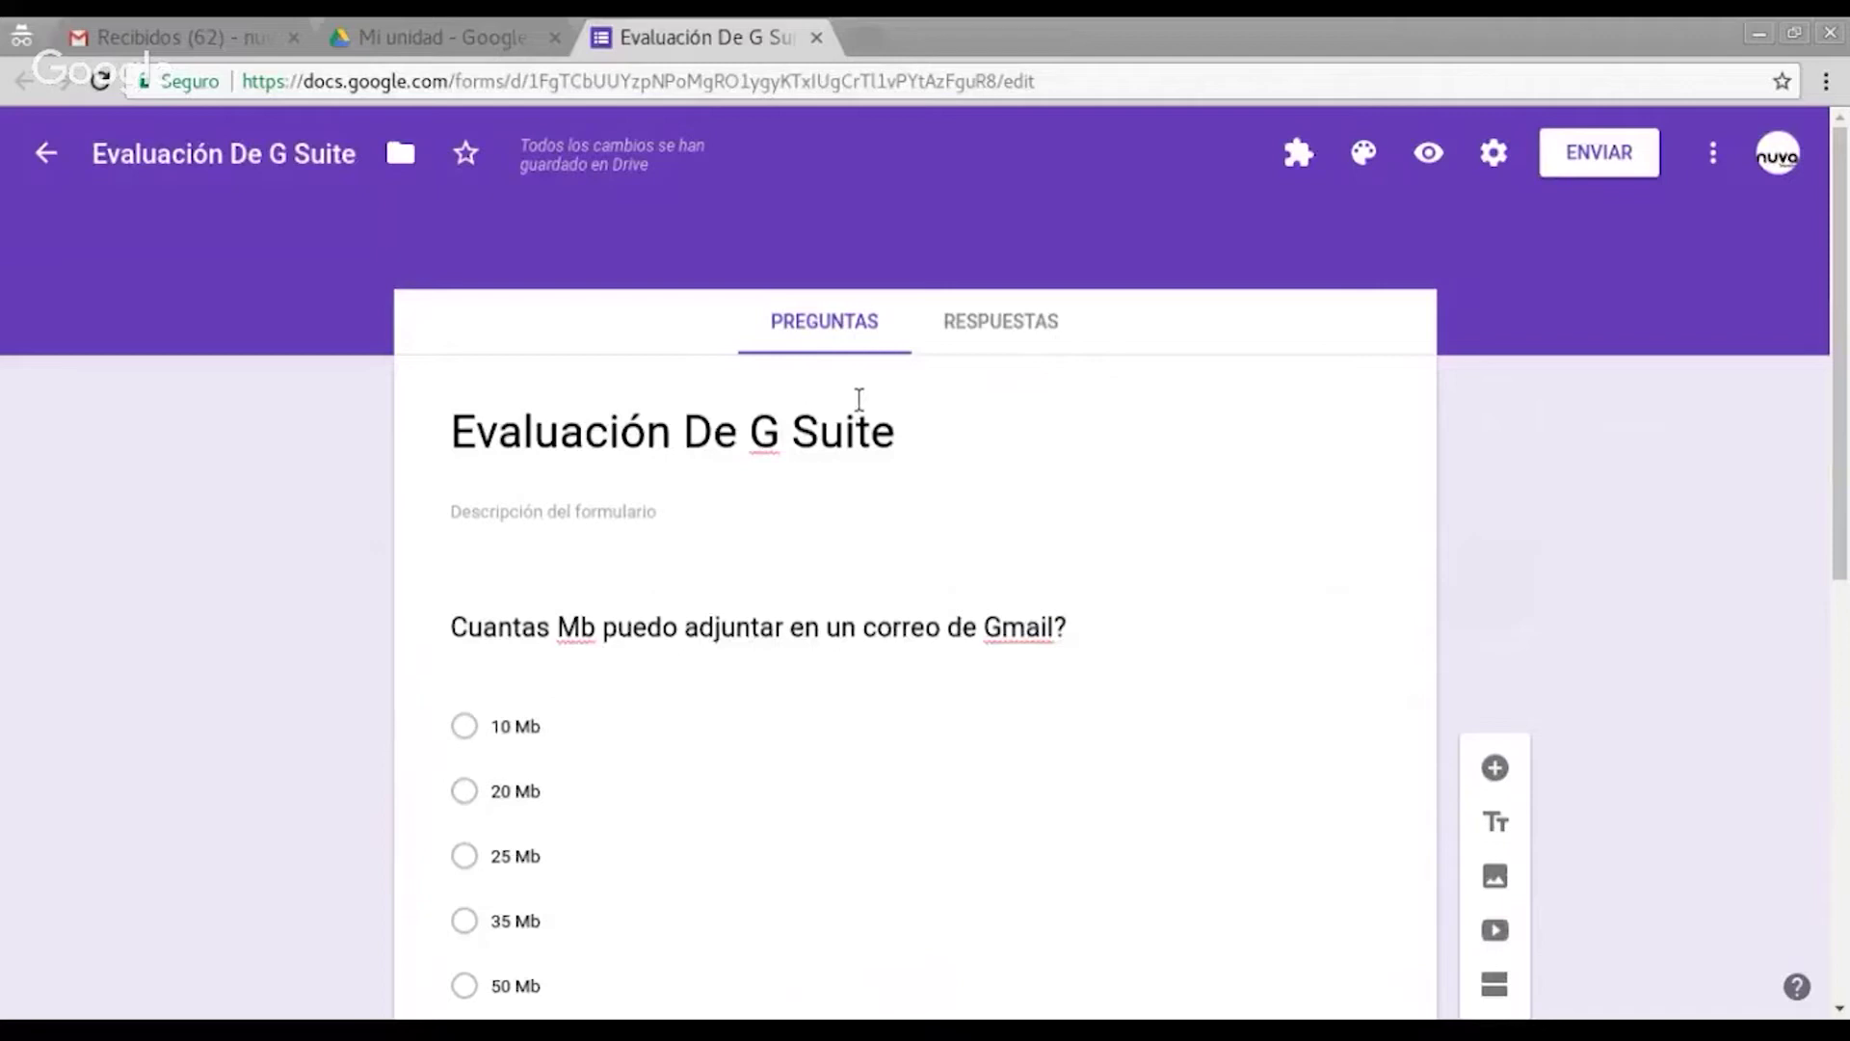
{"action": "left_click", "coordinate": [1496, 170]}
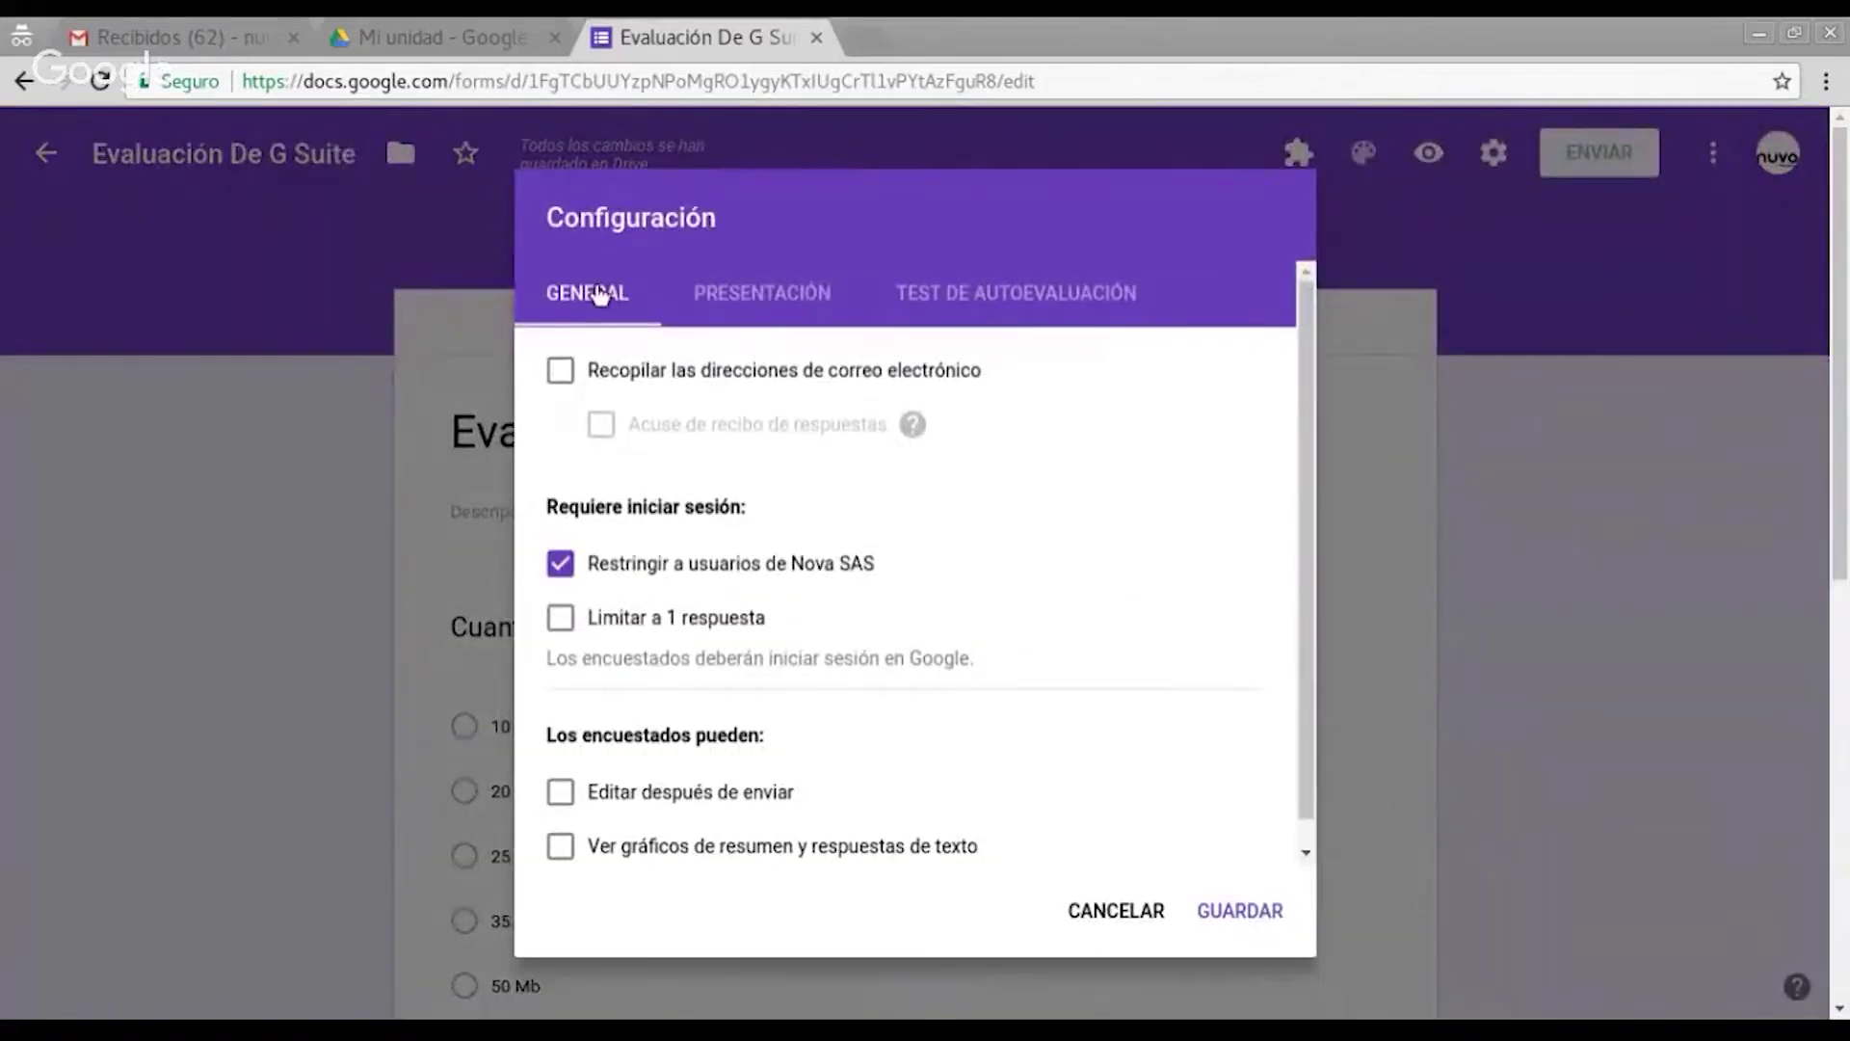
{"action": "left_click", "coordinate": [609, 367]}
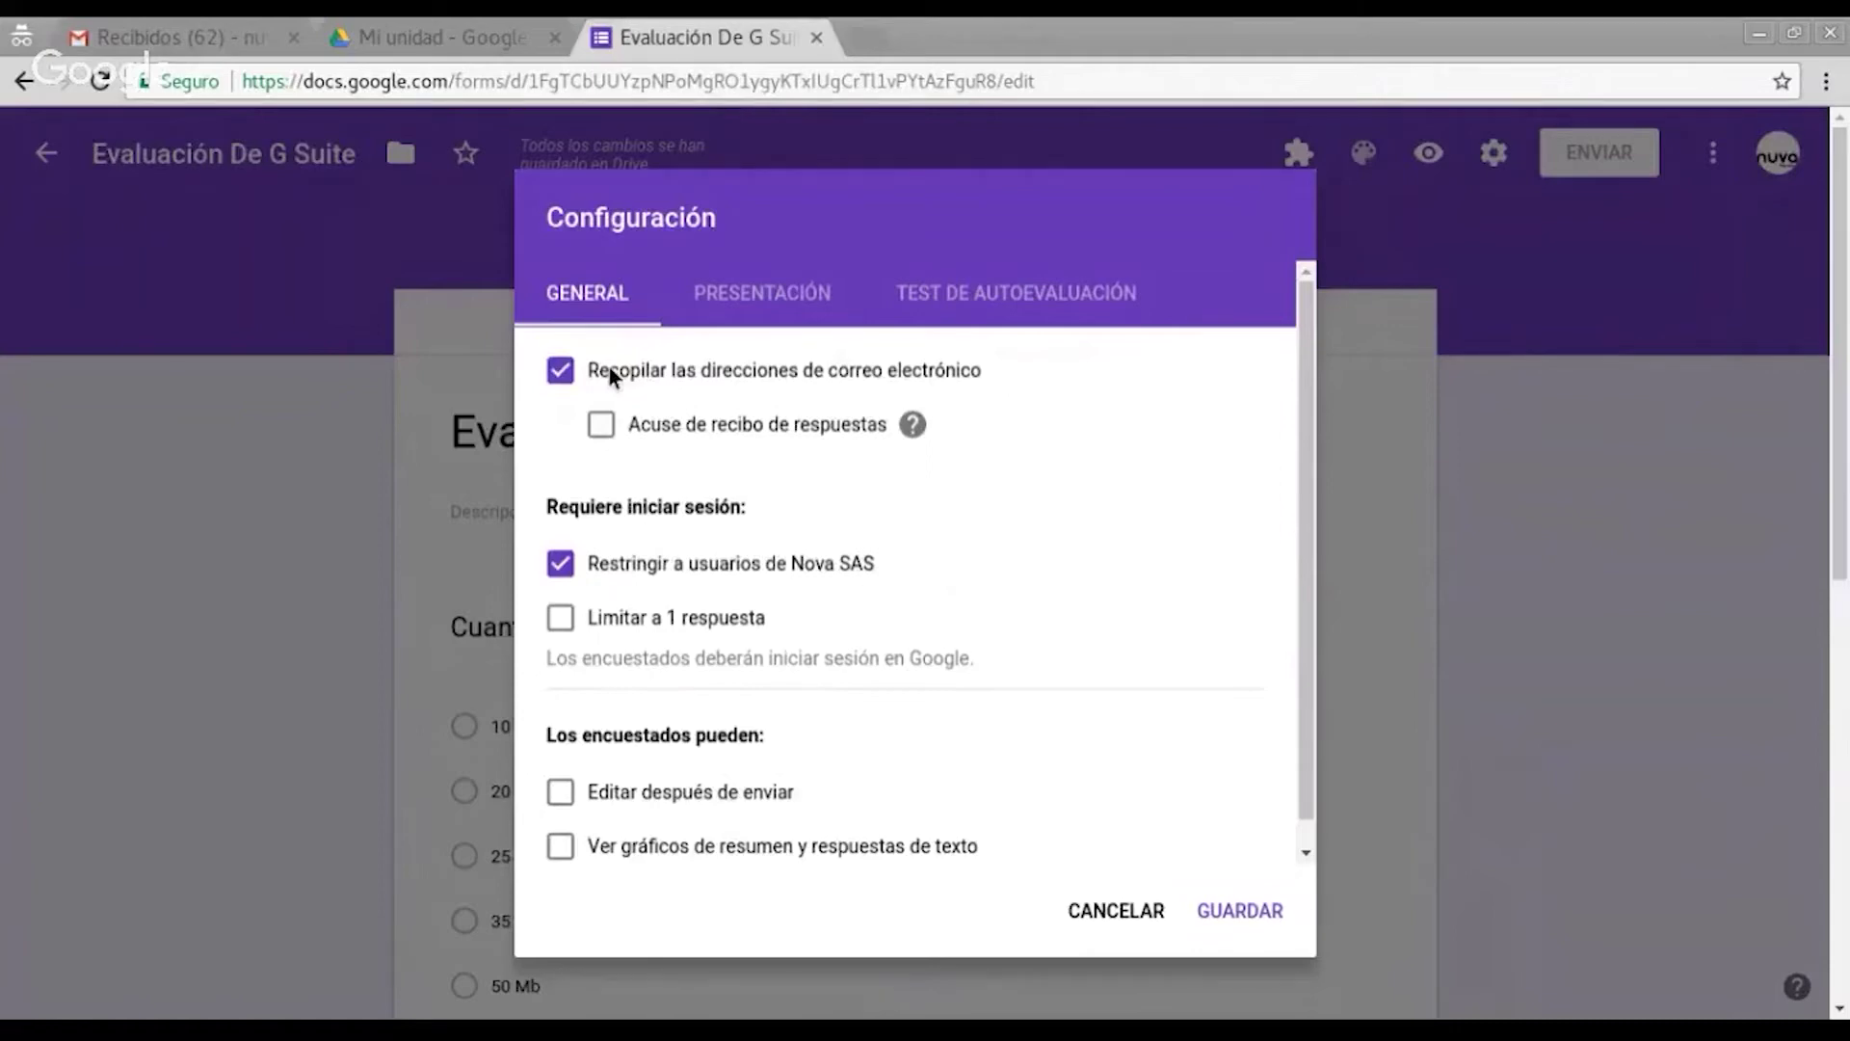
{"action": "left_click", "coordinate": [611, 428]}
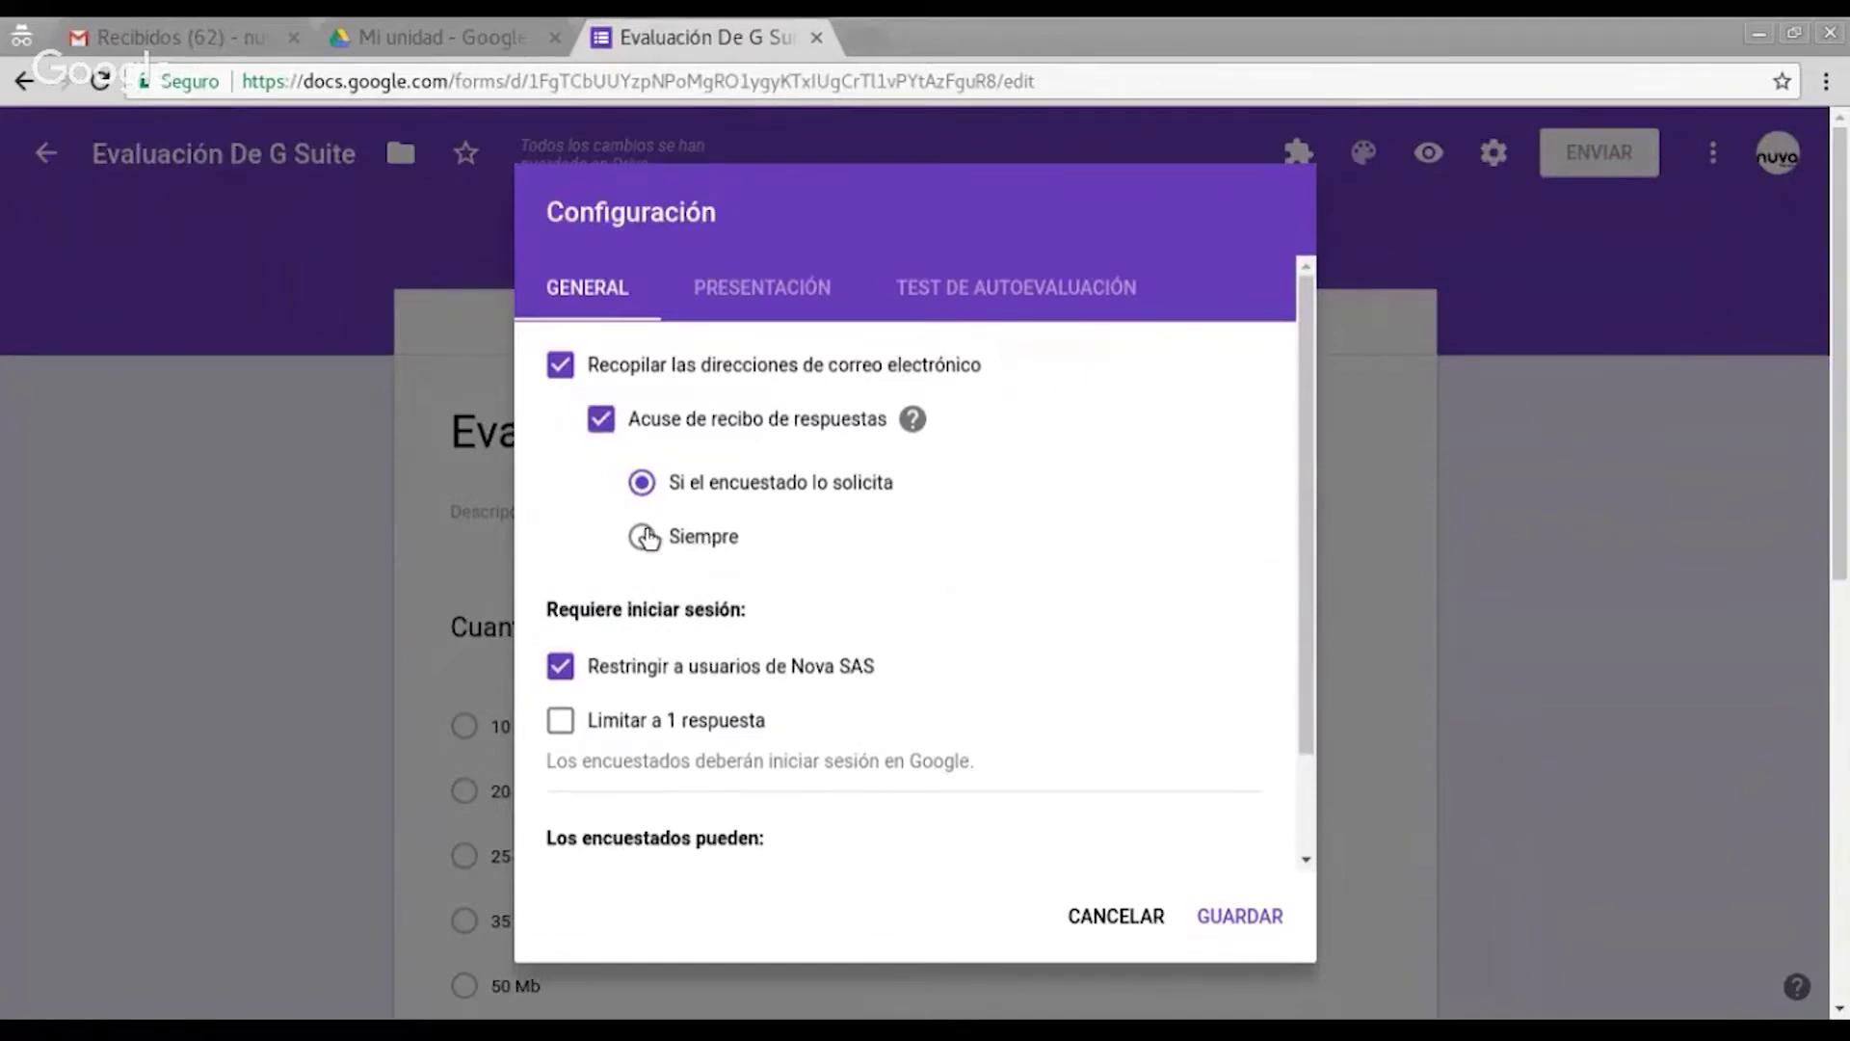
{"action": "left_click", "coordinate": [601, 422]}
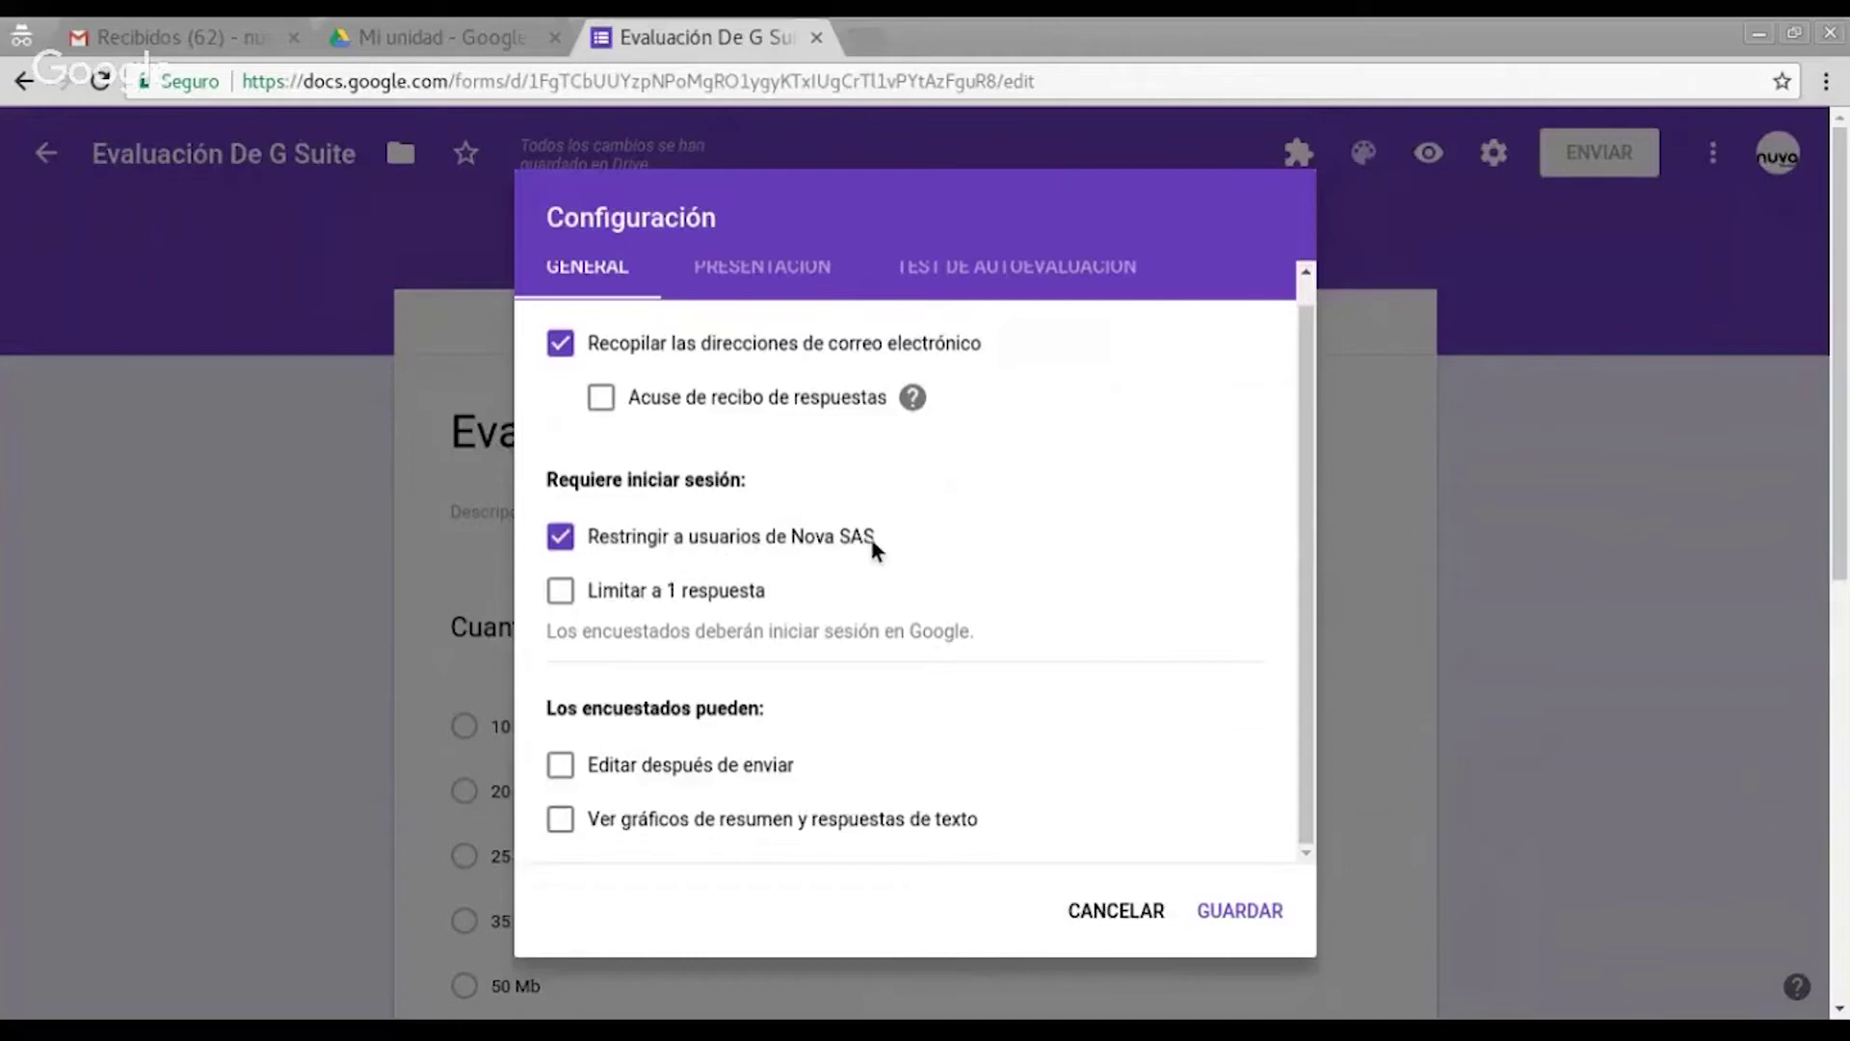
- Remove the restriction to Nova SAS users and enable "Limitar a 1 respuesta"
{"action": "left_click", "coordinate": [565, 536]}
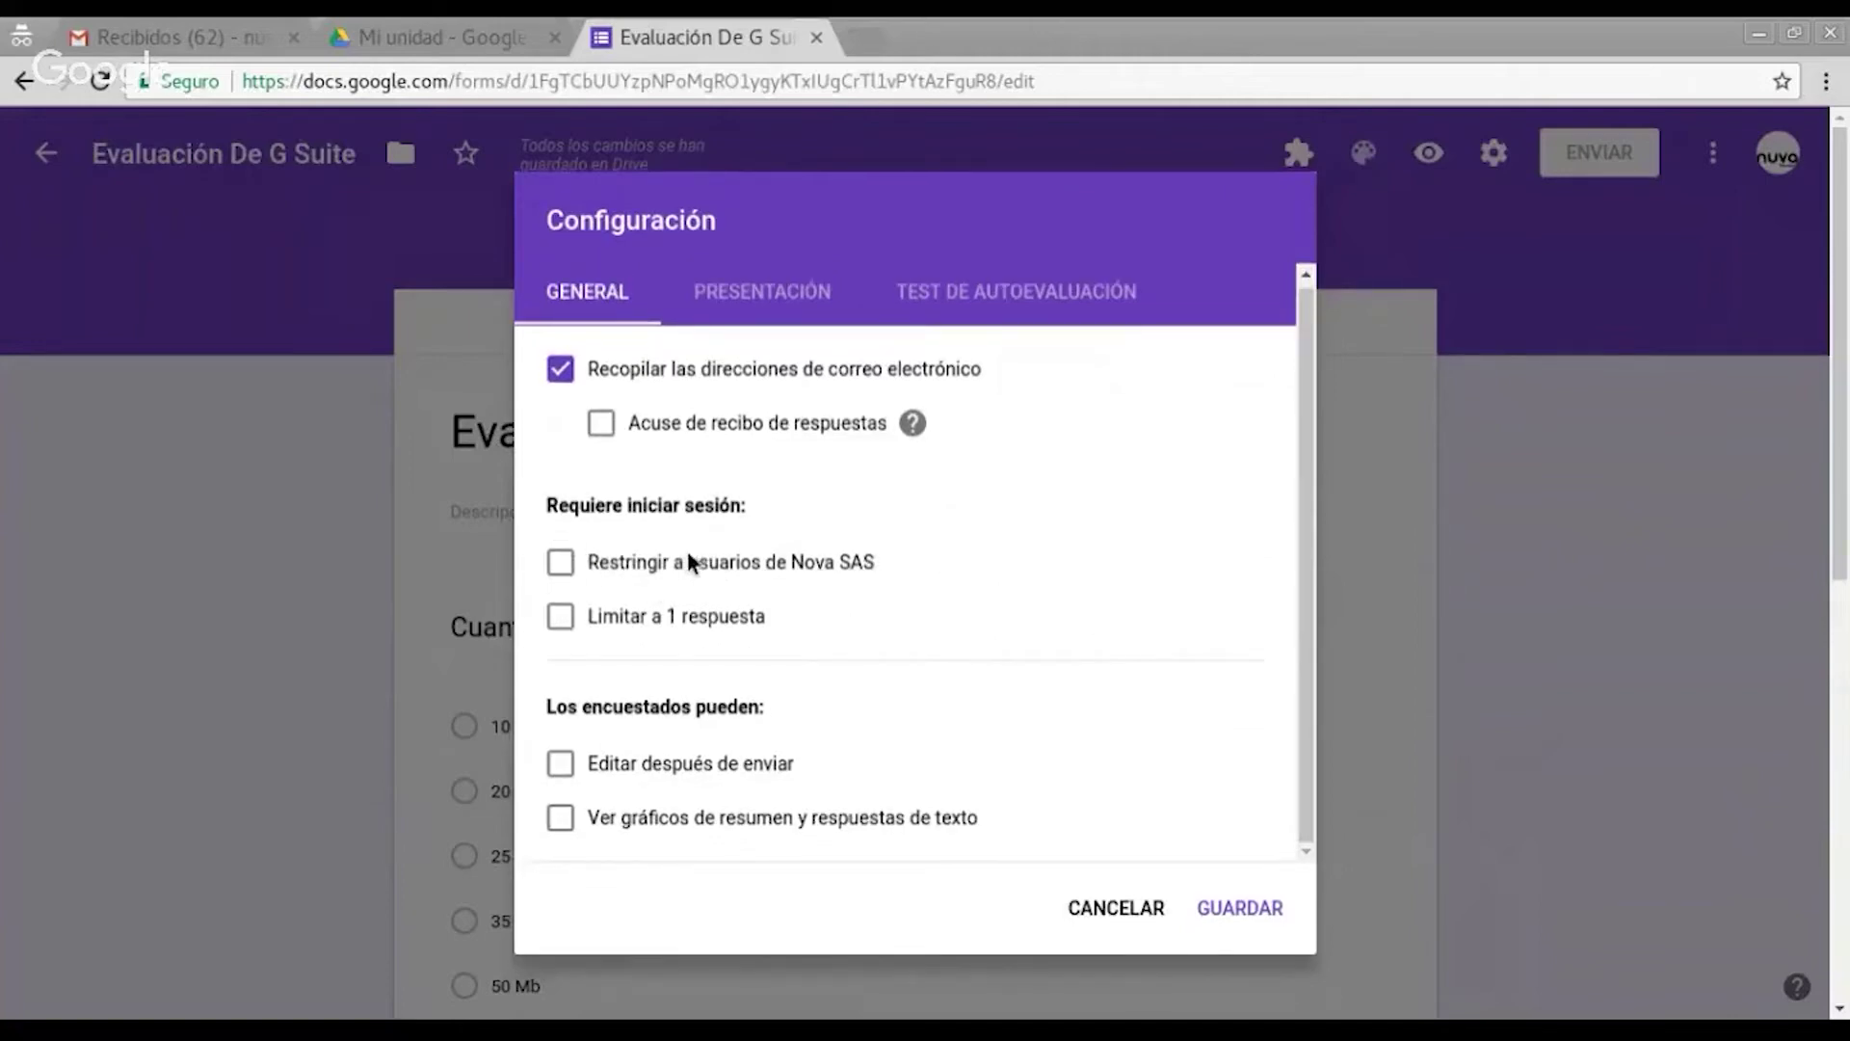
{"action": "left_click", "coordinate": [563, 622]}
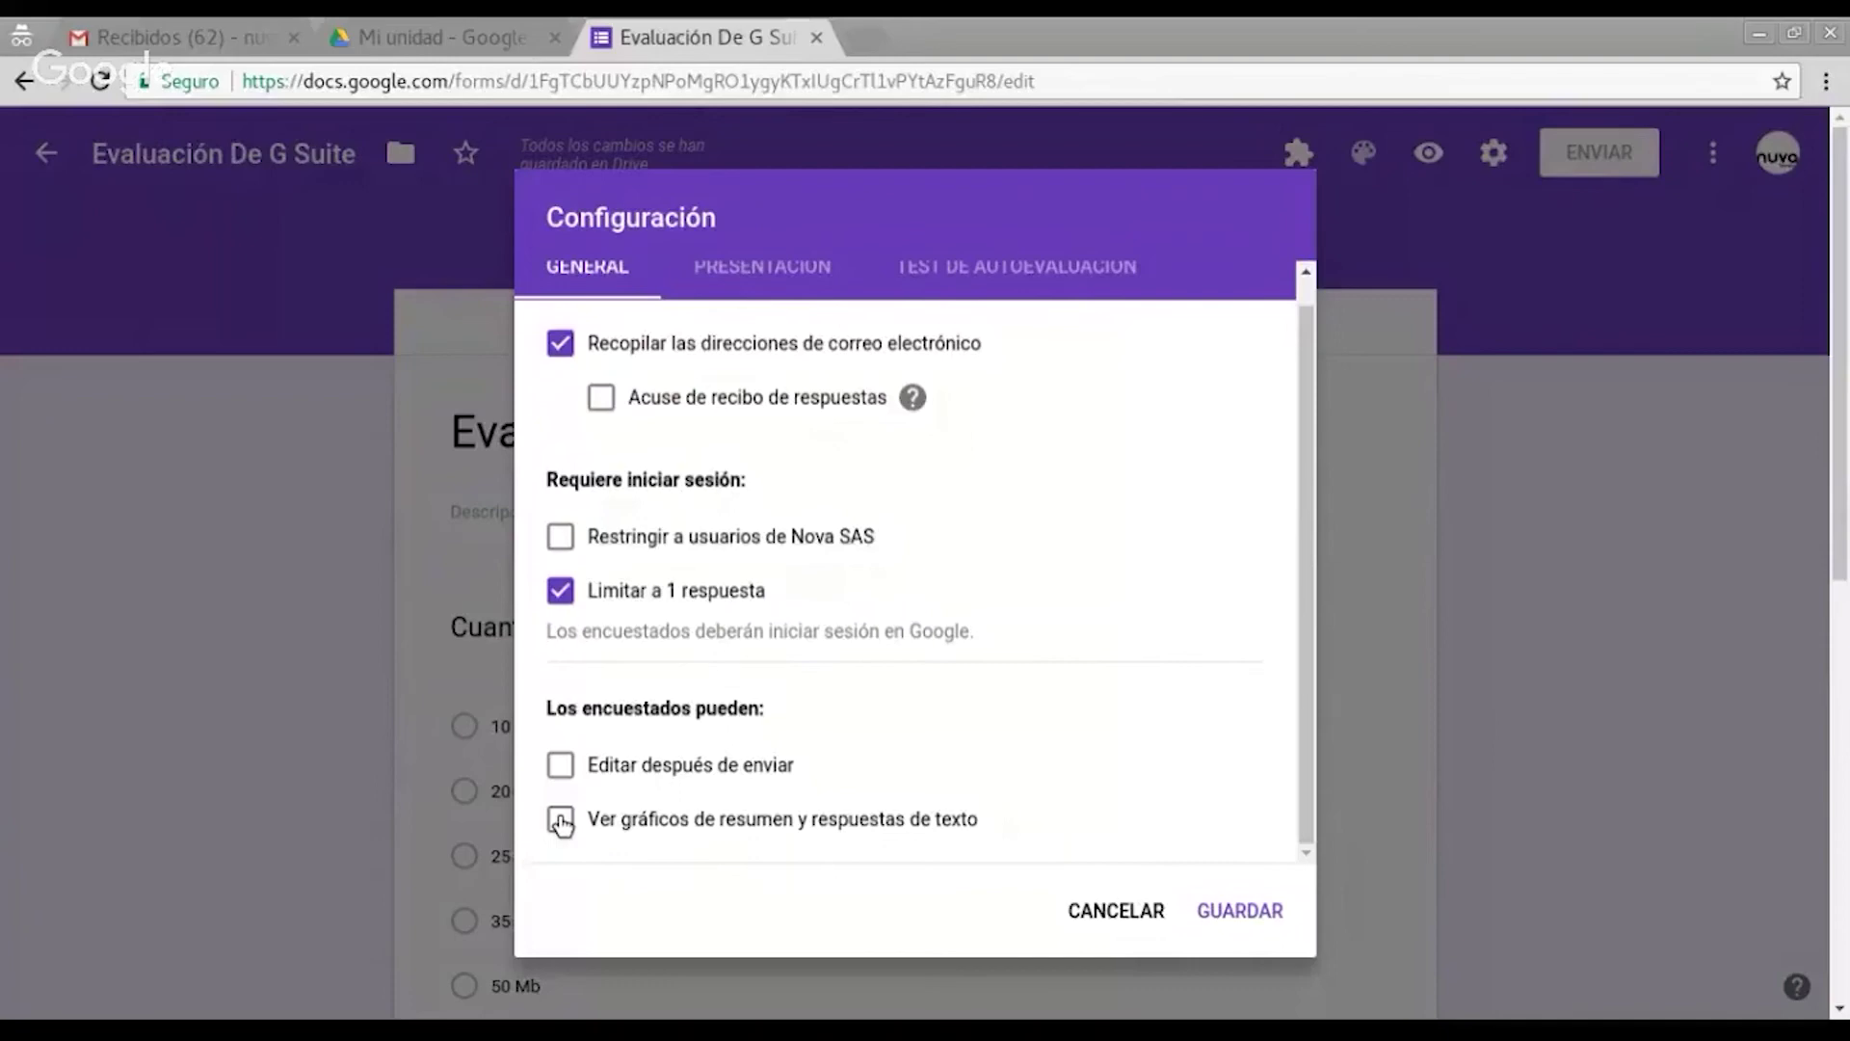
- Enable "Mostrar barra de progreso" in the form's presentation settings, leaving "Orden de preguntas aleatorio" off
{"action": "left_click", "coordinate": [764, 268]}
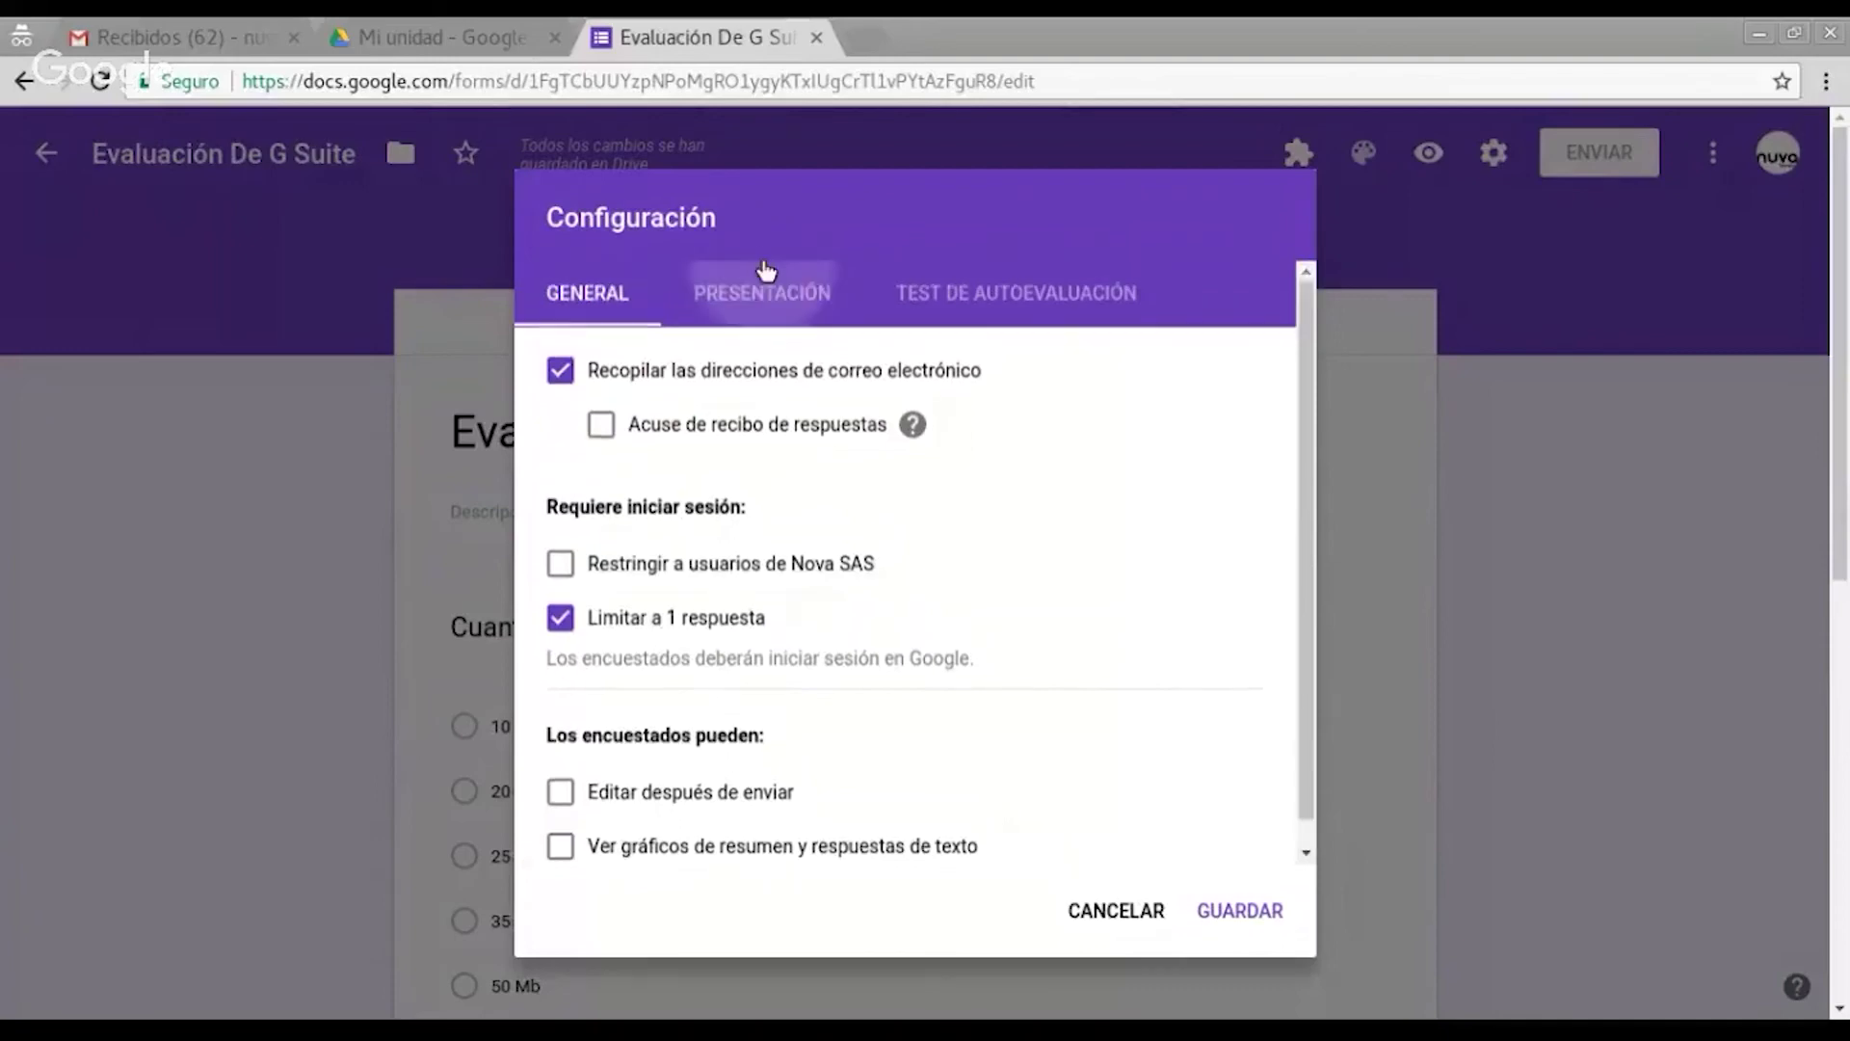
{"action": "left_click", "coordinate": [691, 374]}
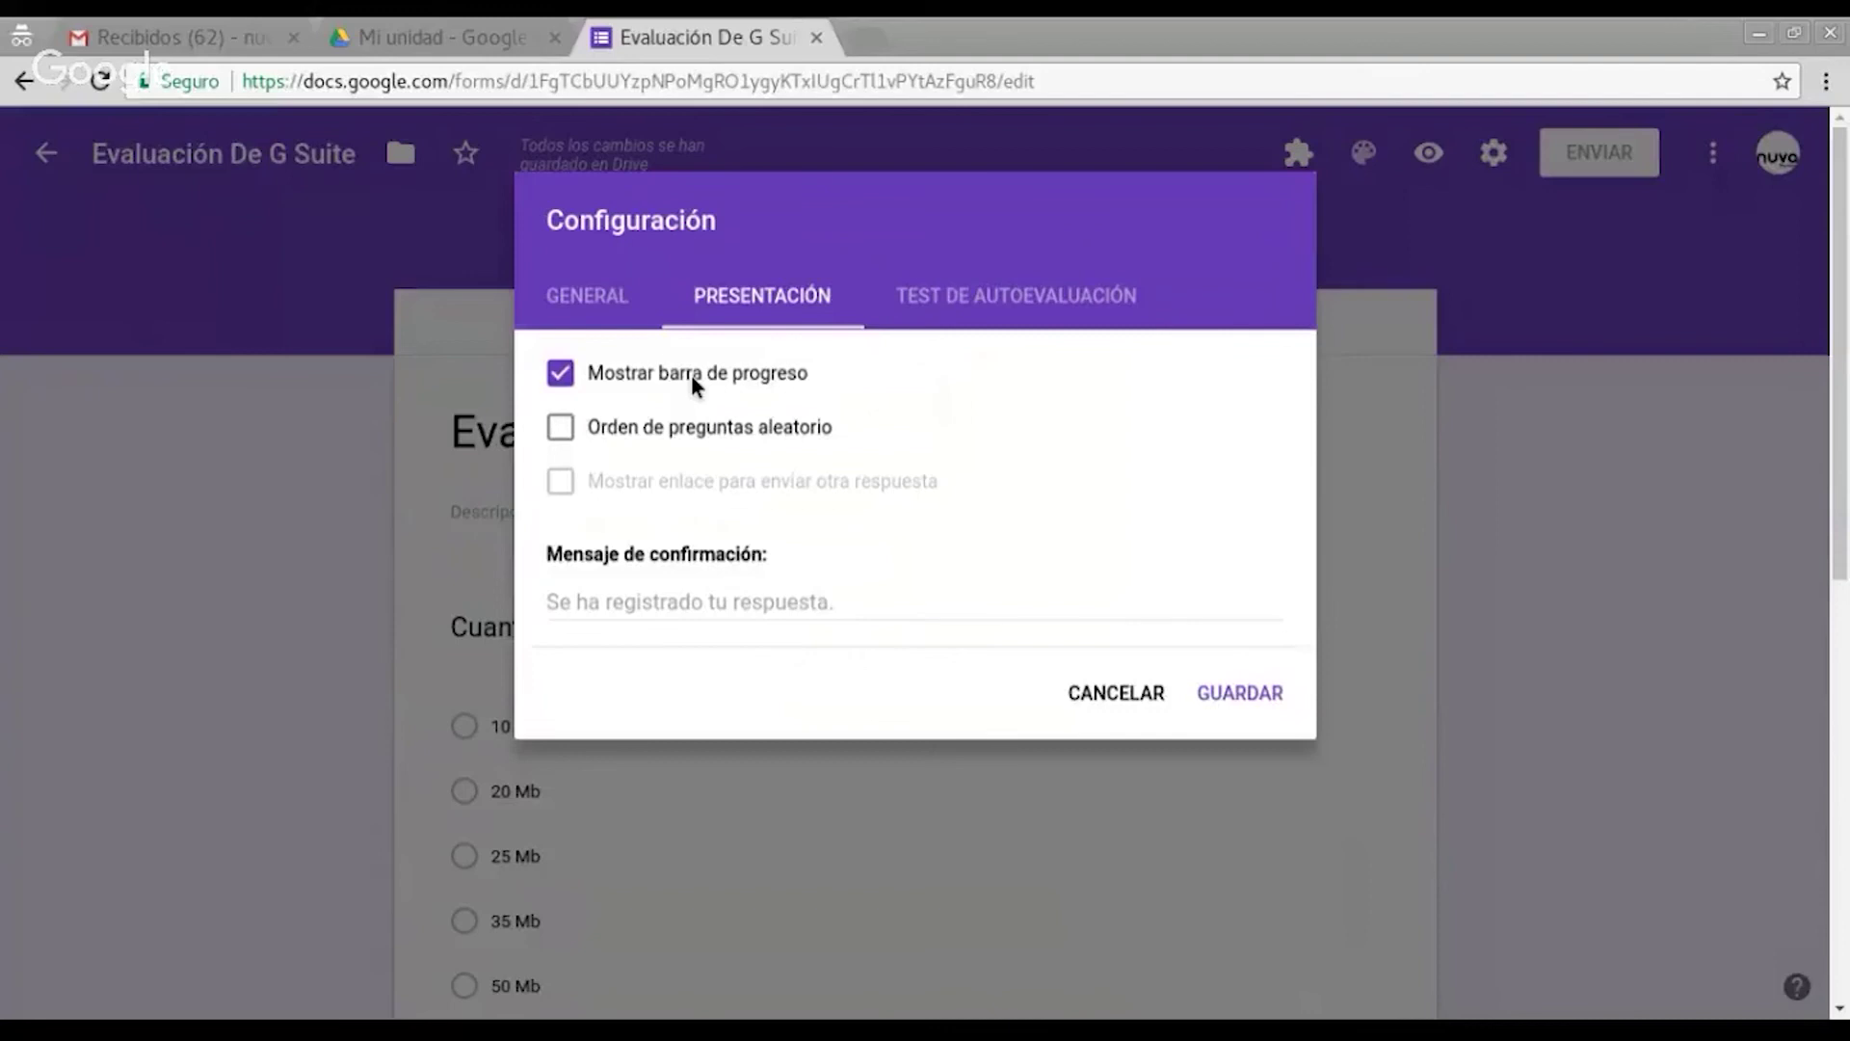
{"action": "left_click", "coordinate": [678, 430]}
{"action": "left_click", "coordinate": [678, 431]}
- Review the general and presentation settings again and open the "Test de autoevaluación" options
{"action": "left_click", "coordinate": [590, 298]}
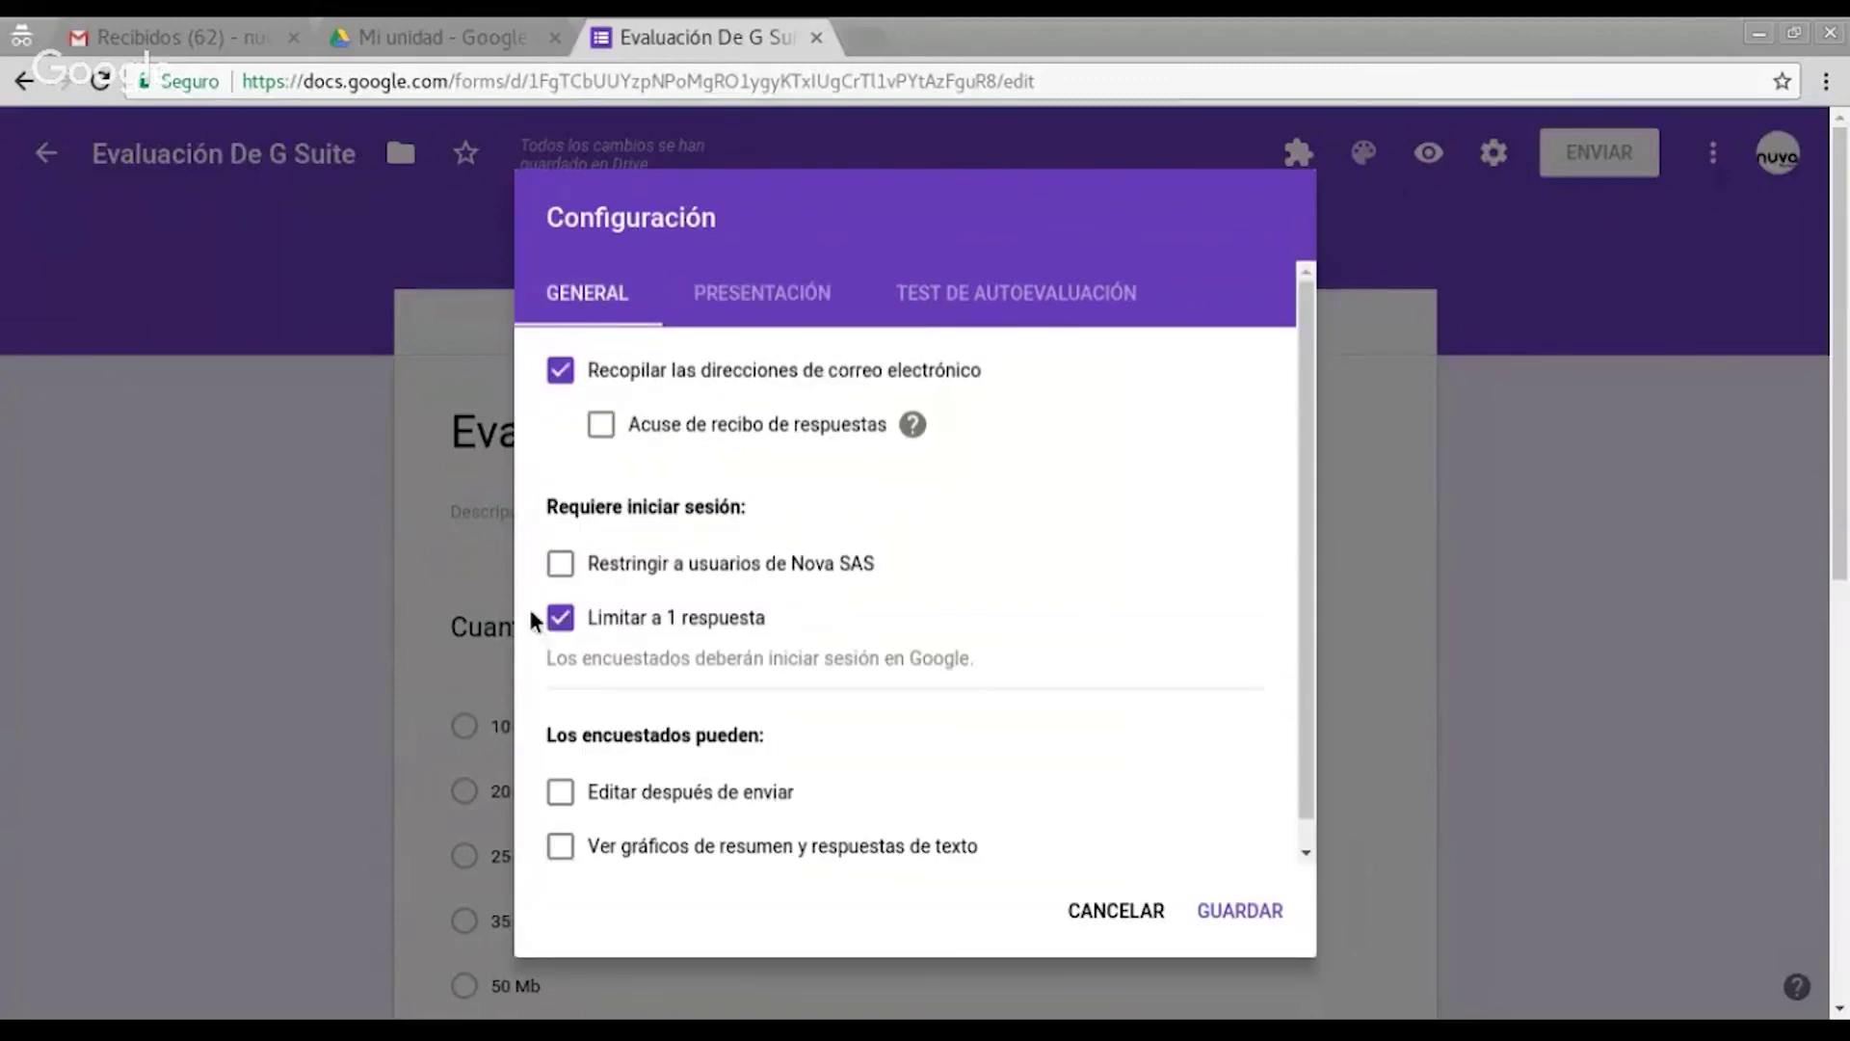
{"action": "left_click", "coordinate": [785, 297]}
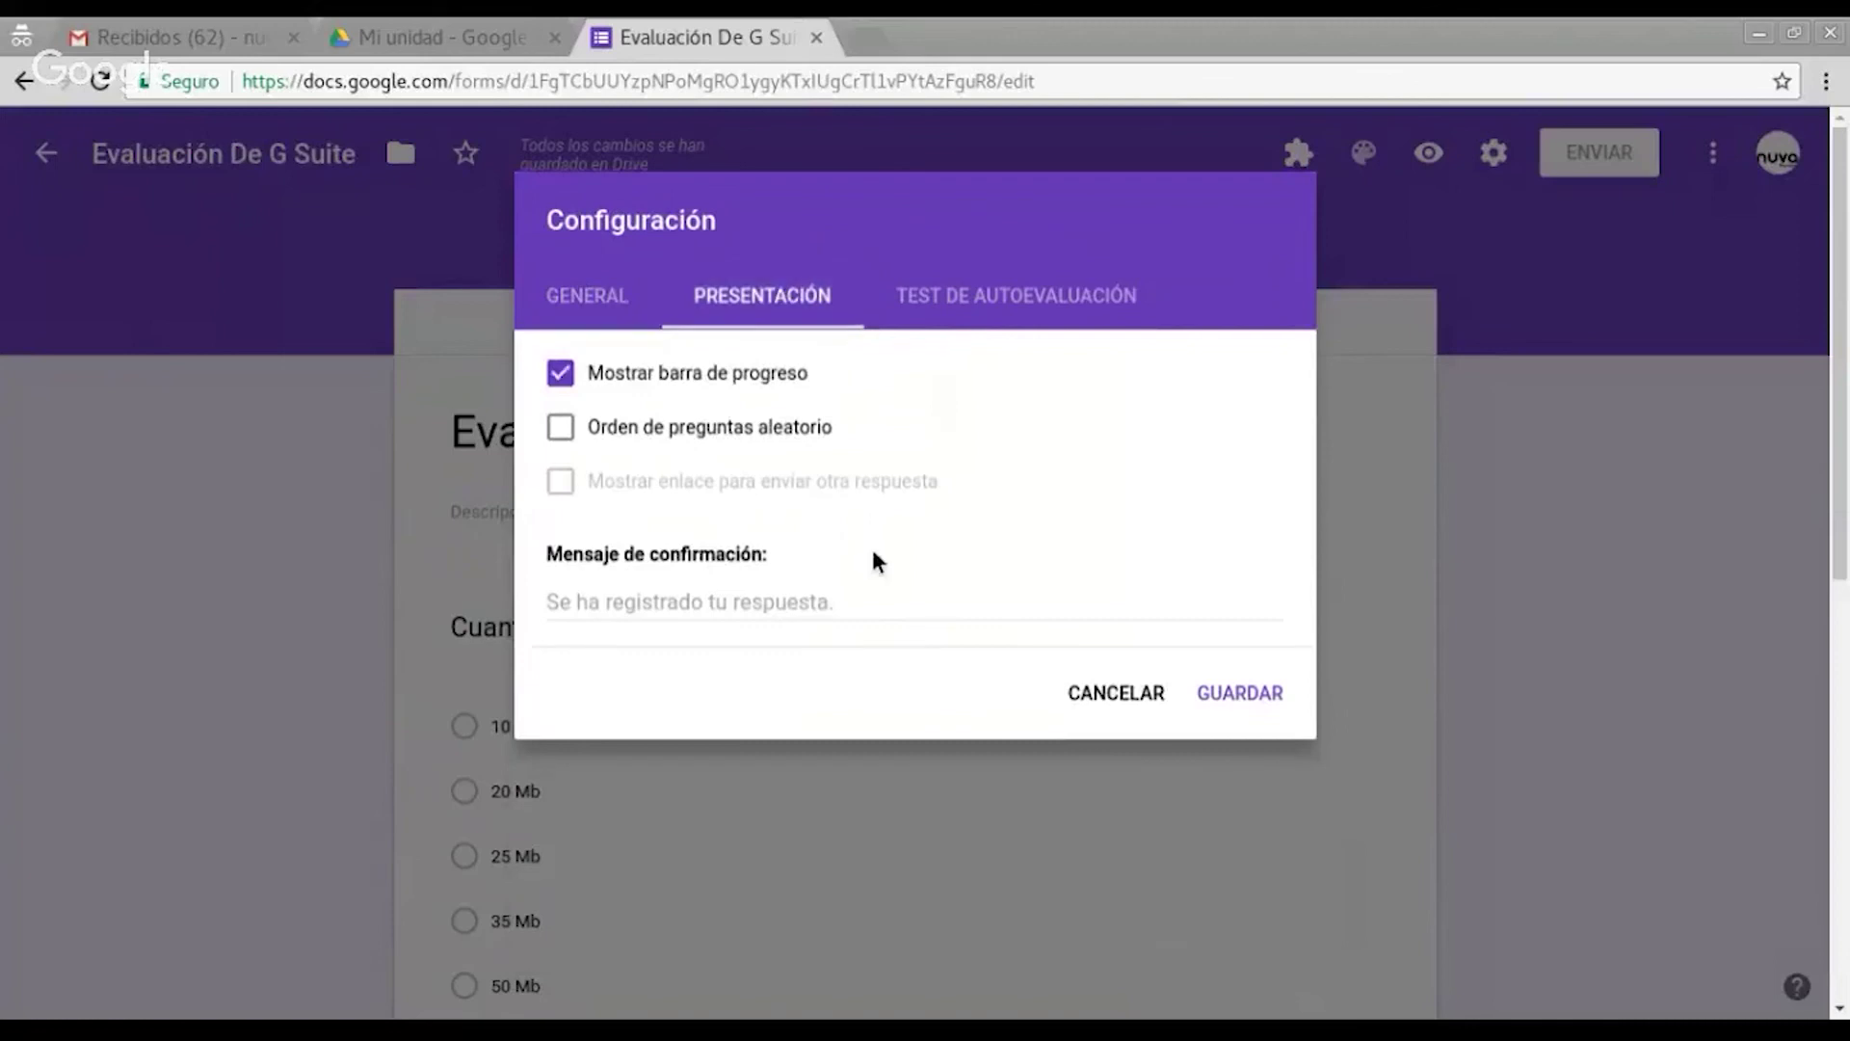
{"action": "left_click", "coordinate": [976, 316]}
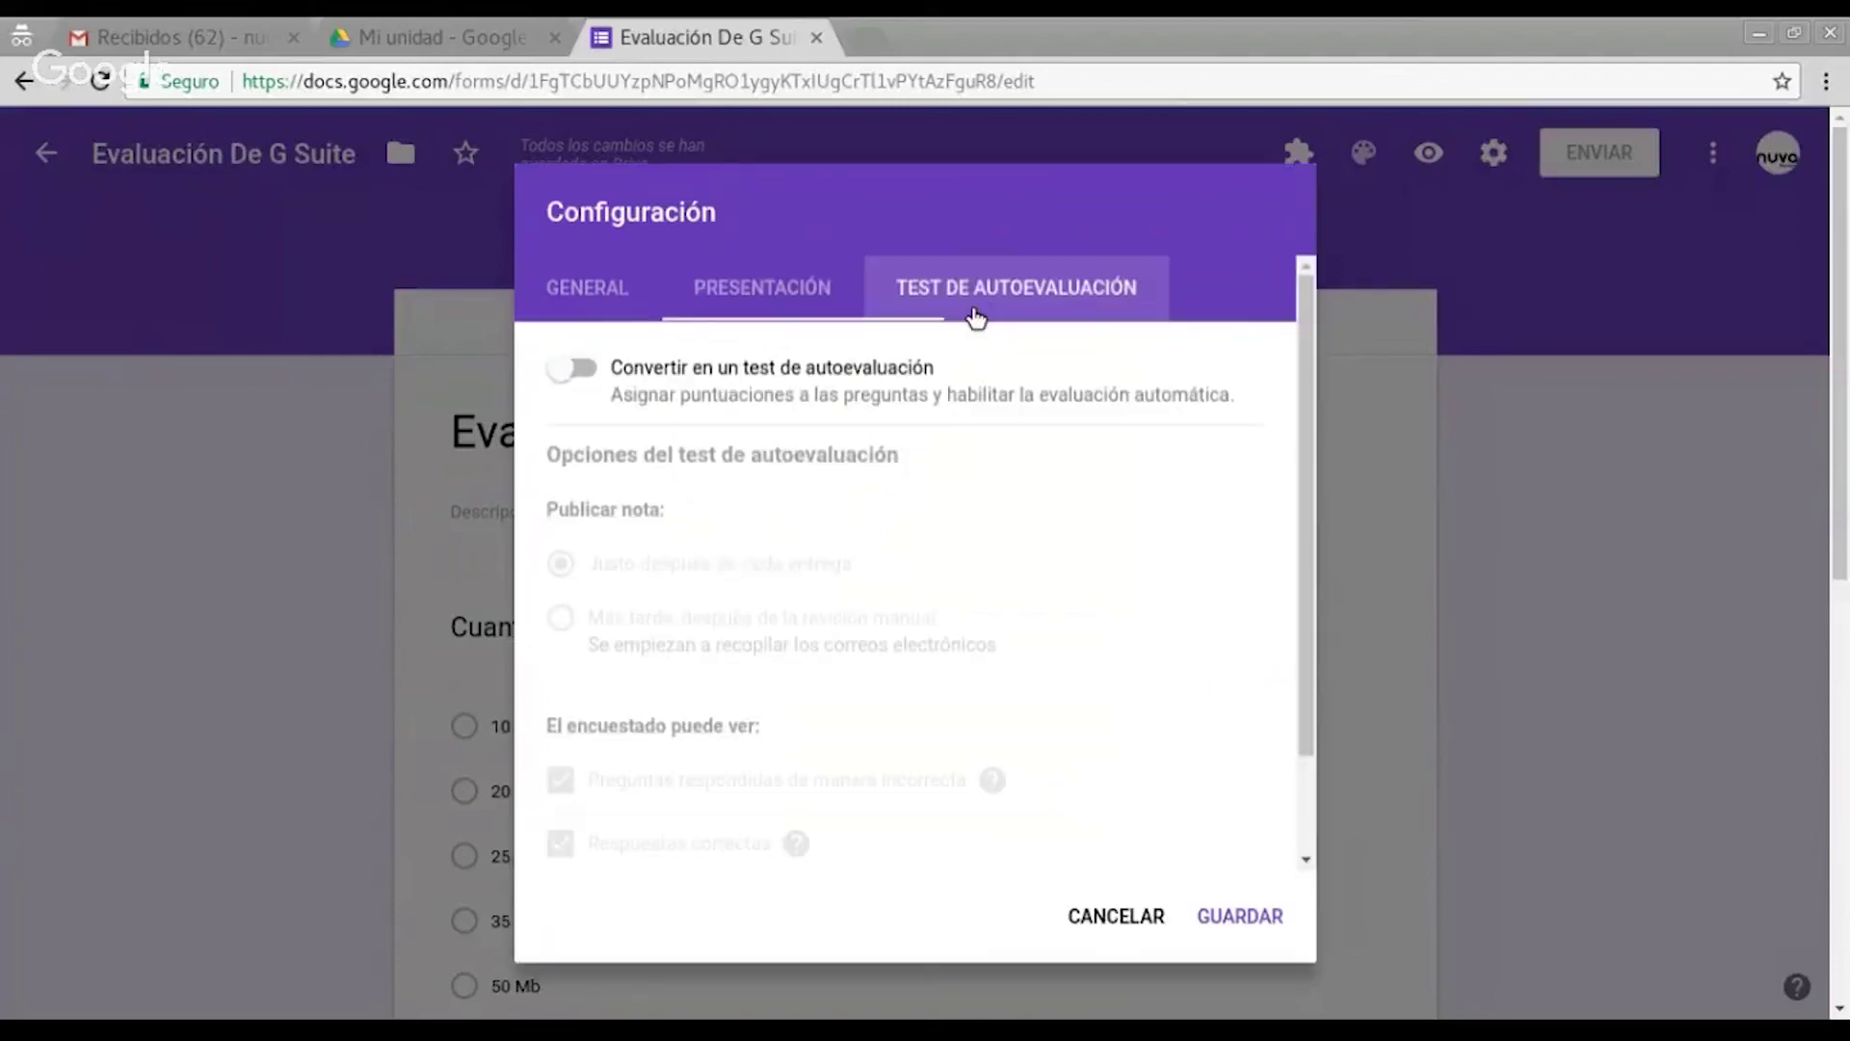